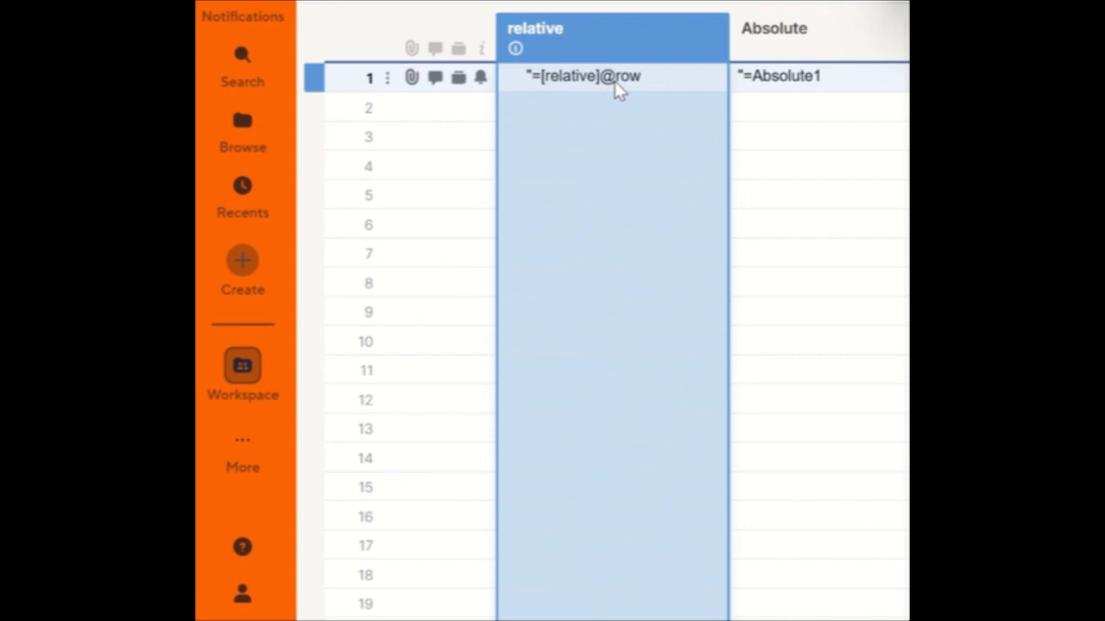
Step: Examine the relative and absolute reference formula examples in the first sheet
left_click(804, 53)
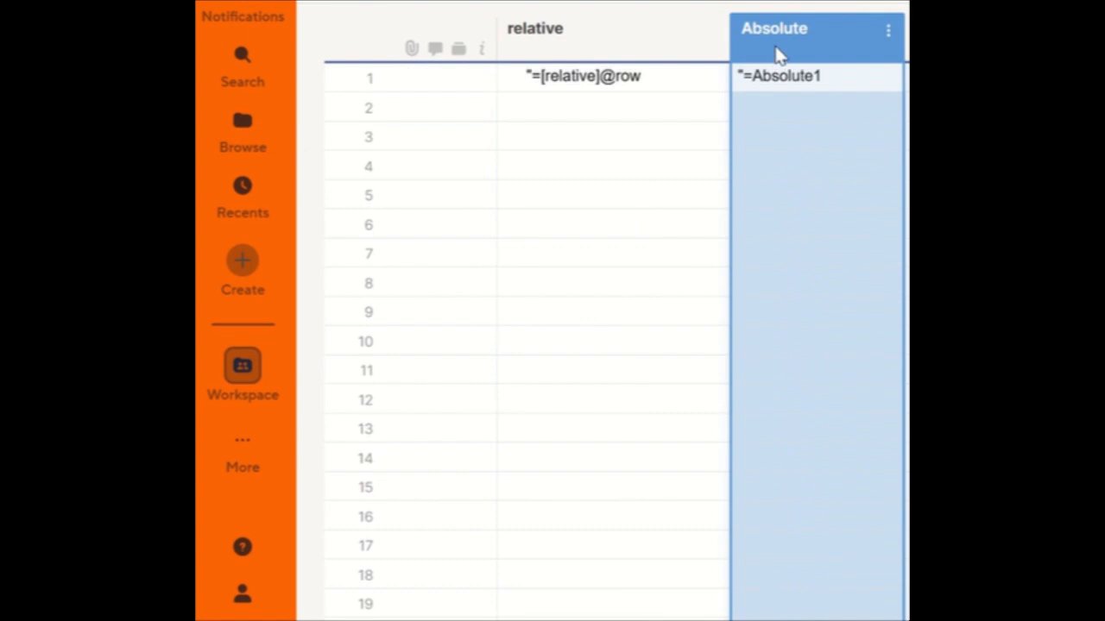
left_click(811, 88)
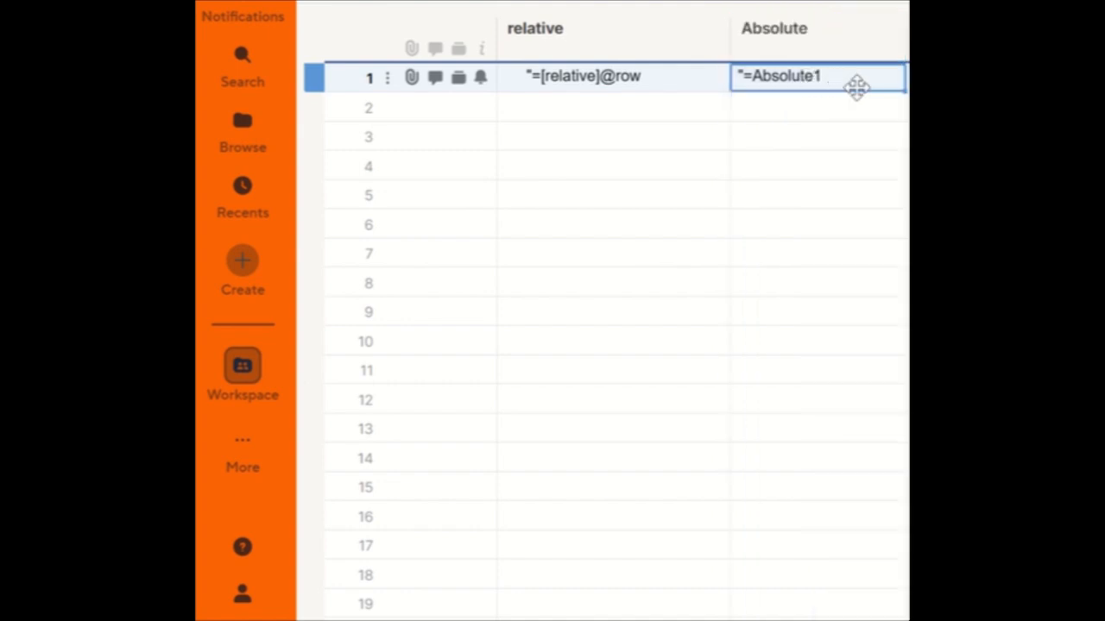
left_click(341, 79)
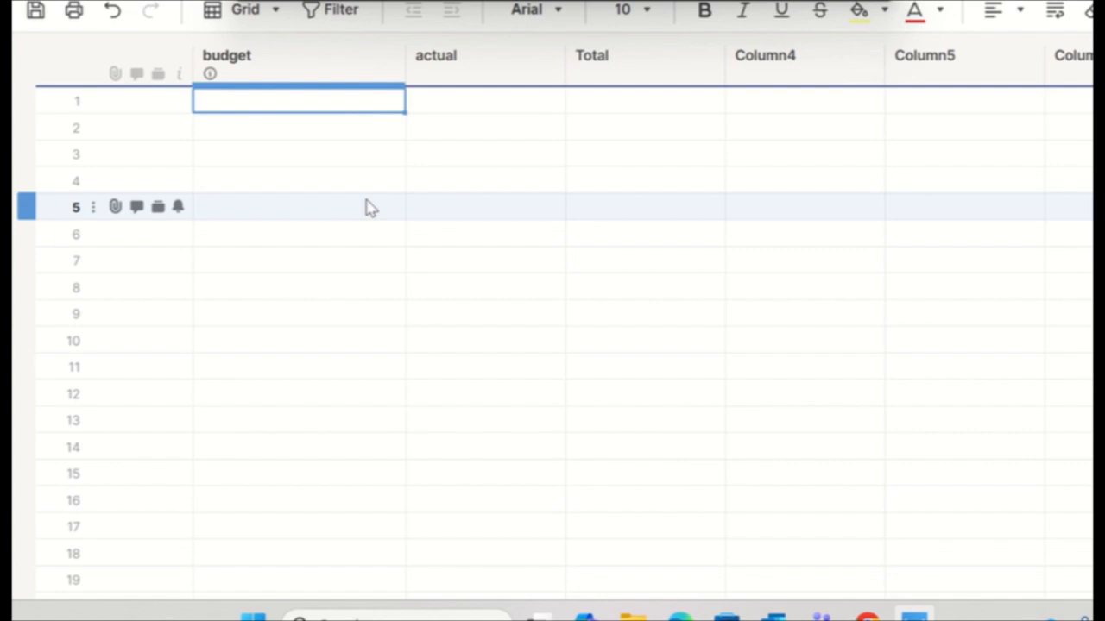
Step: Enter 100 under budget and 80 under actual in row 1 of the new sheet
left_click(291, 76)
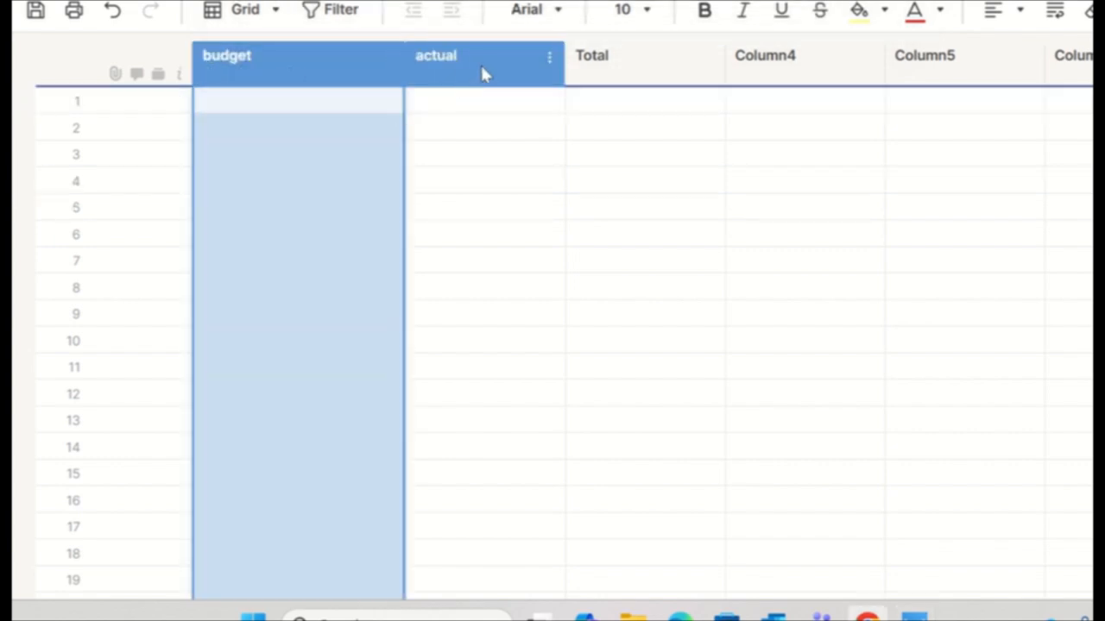
left_click(481, 73)
left_click(633, 79)
left_click(292, 102)
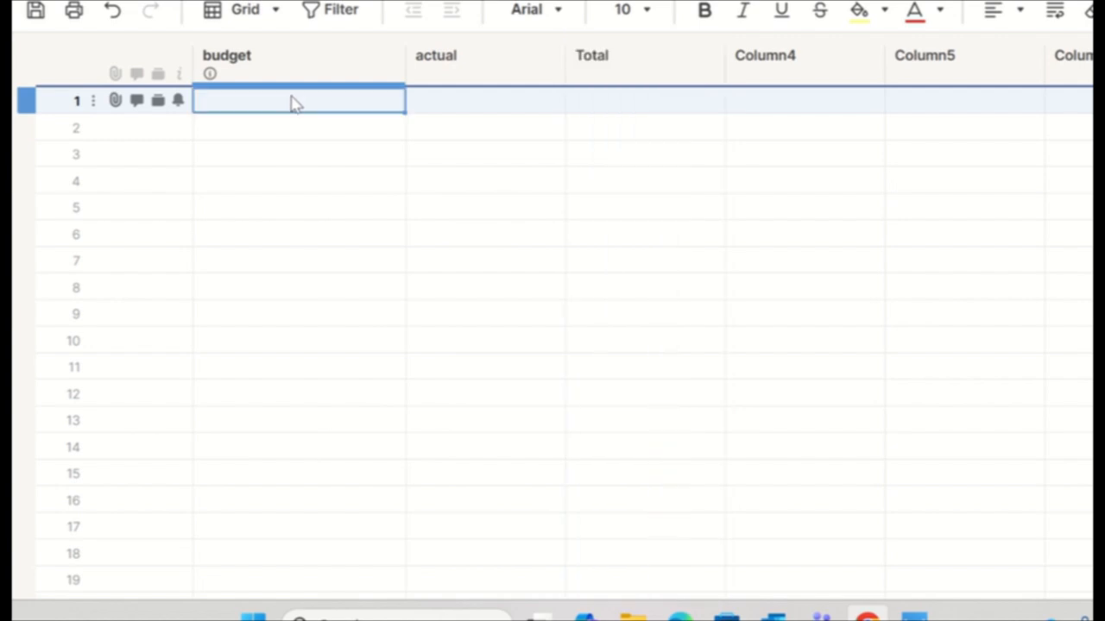
type("100")
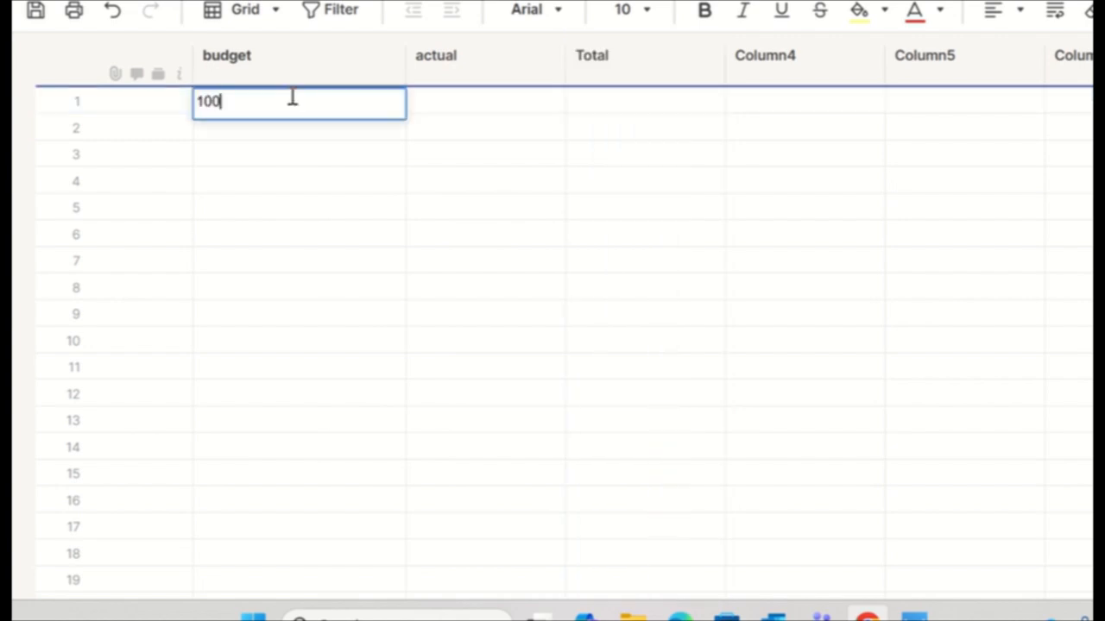
left_click(447, 109)
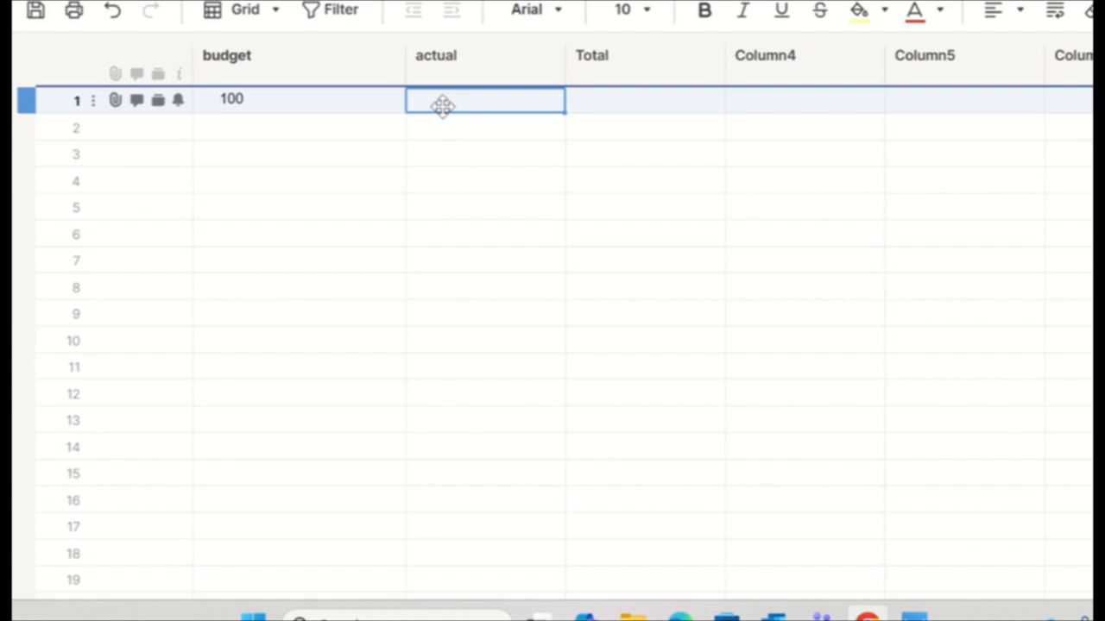
type("80")
Step: Enter the formula =budget@row-actual@row in row 1 of the Total column
left_click(609, 104)
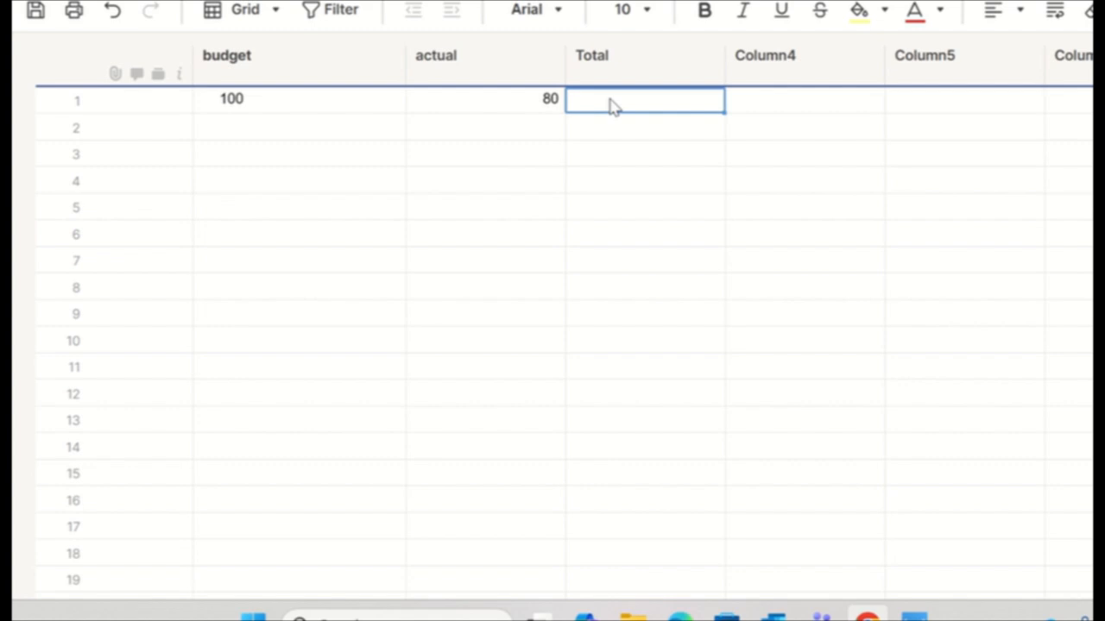
type("==")
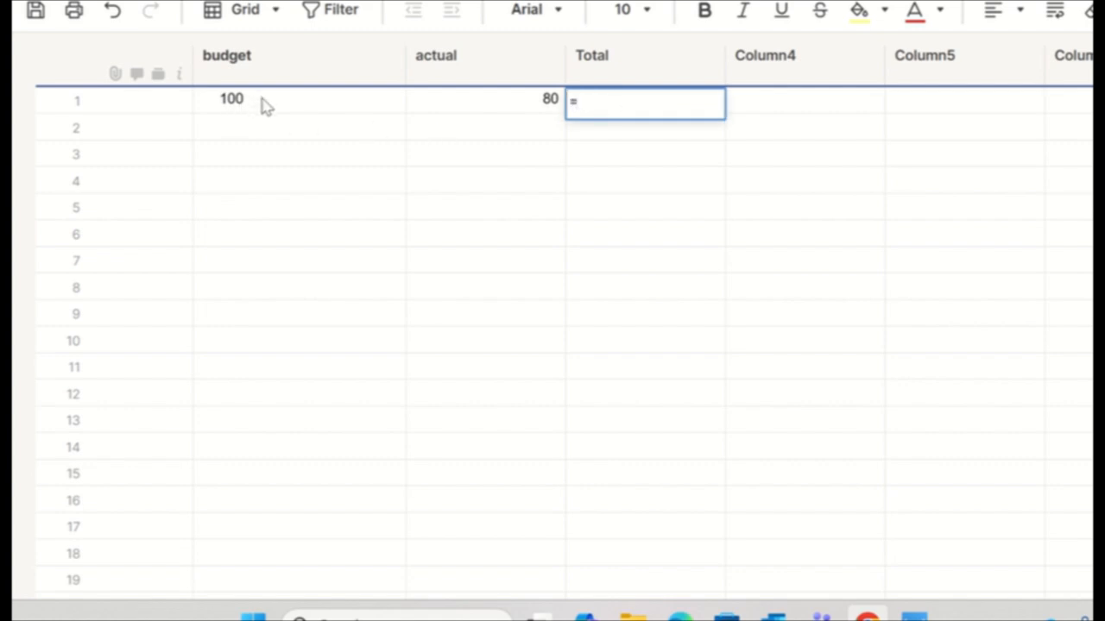
left_click(266, 104)
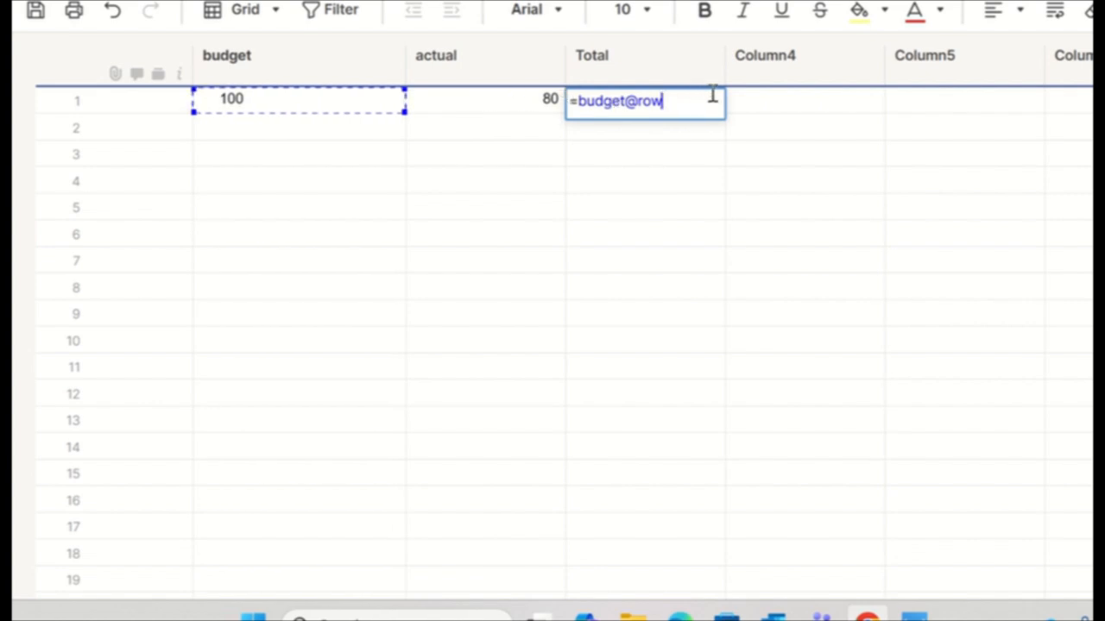
type("-")
left_click(505, 102)
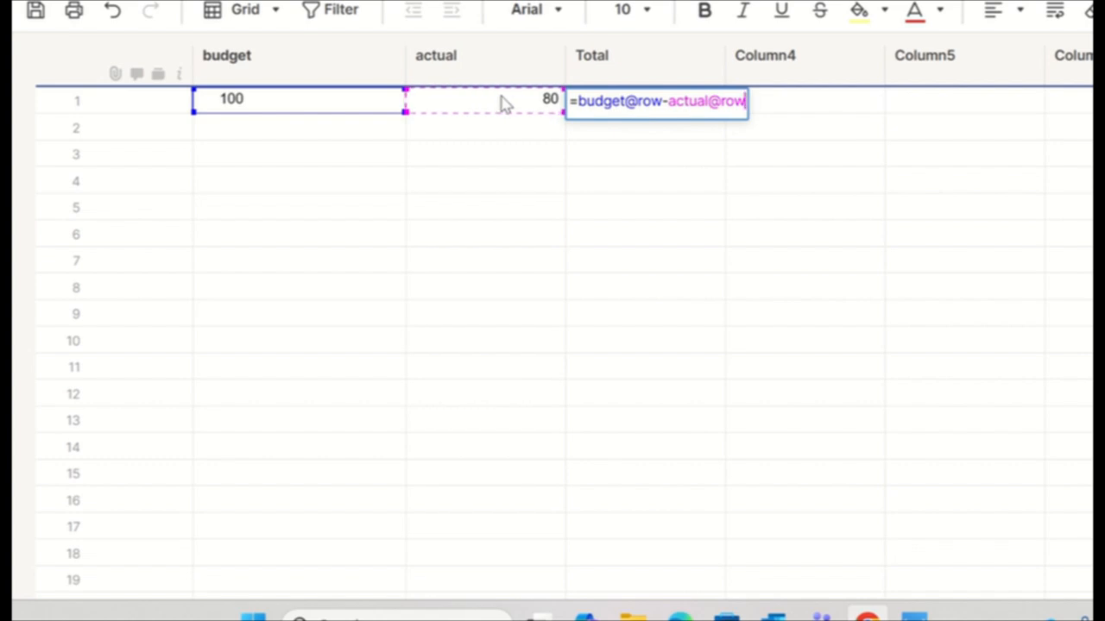
key("Return")
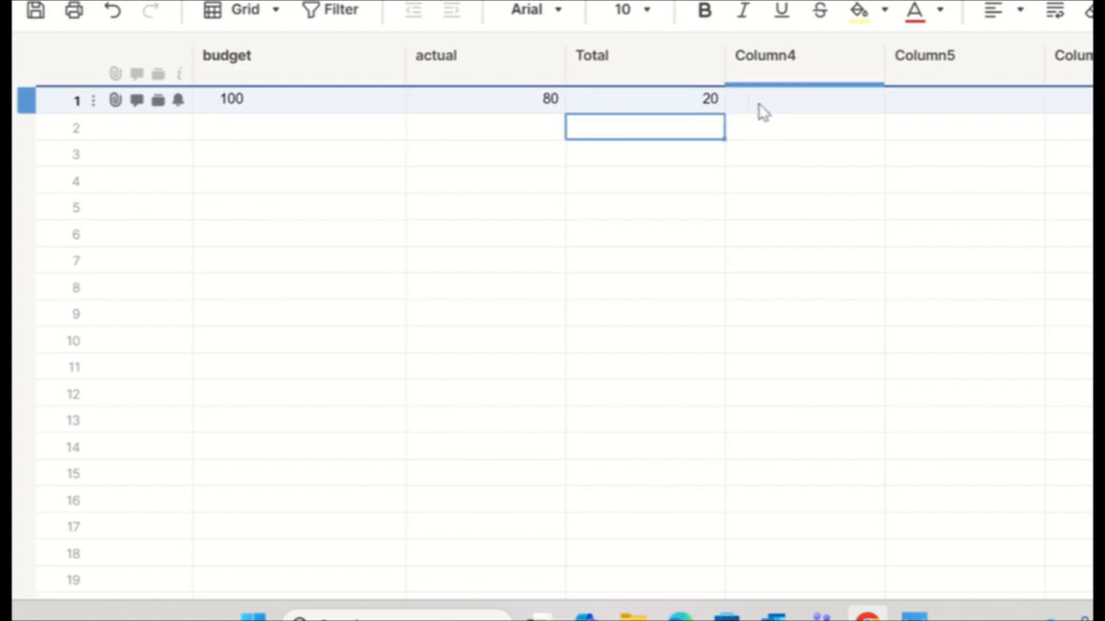
Step: Convert the Total formula in row 1 into a column formula
left_click(621, 97)
double_click(629, 101)
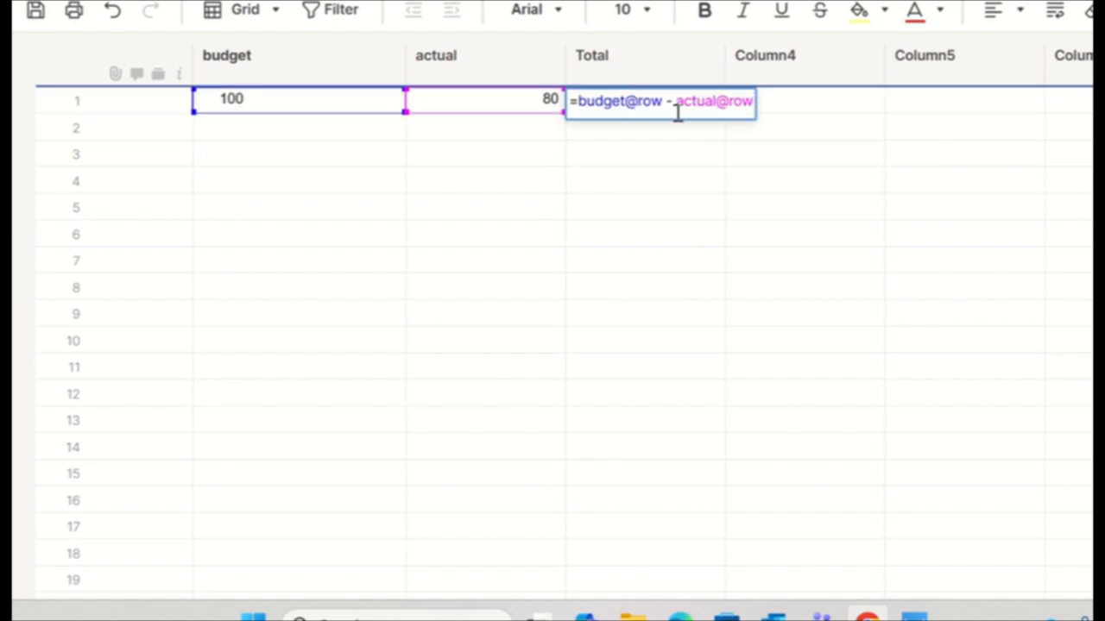
key("Escape")
right_click(666, 108)
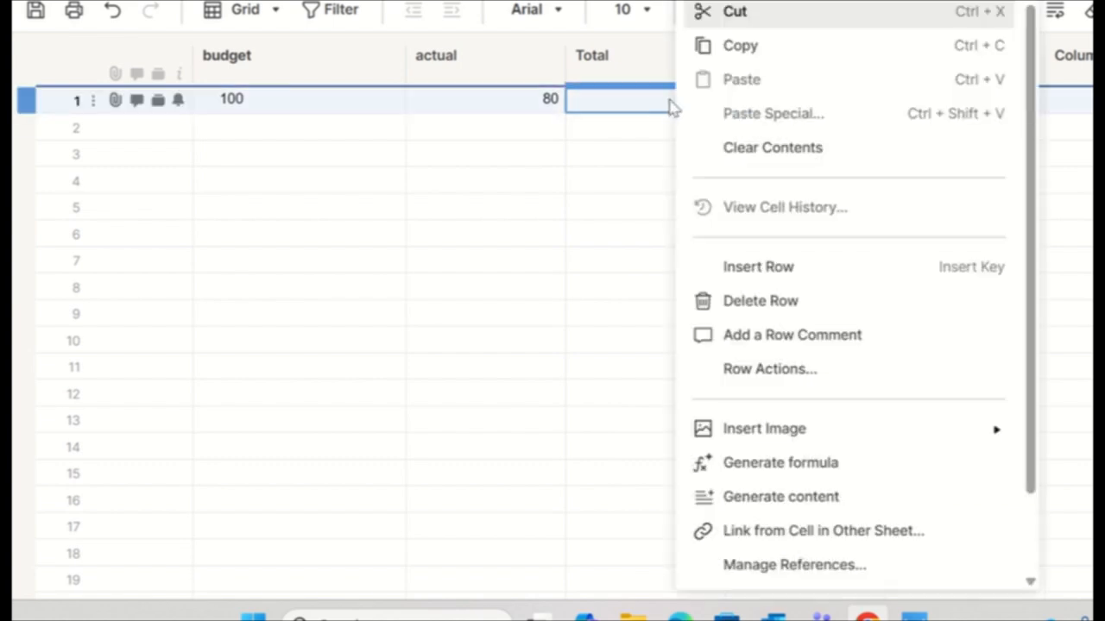
scroll(783, 553, "down", 1)
left_click(779, 568)
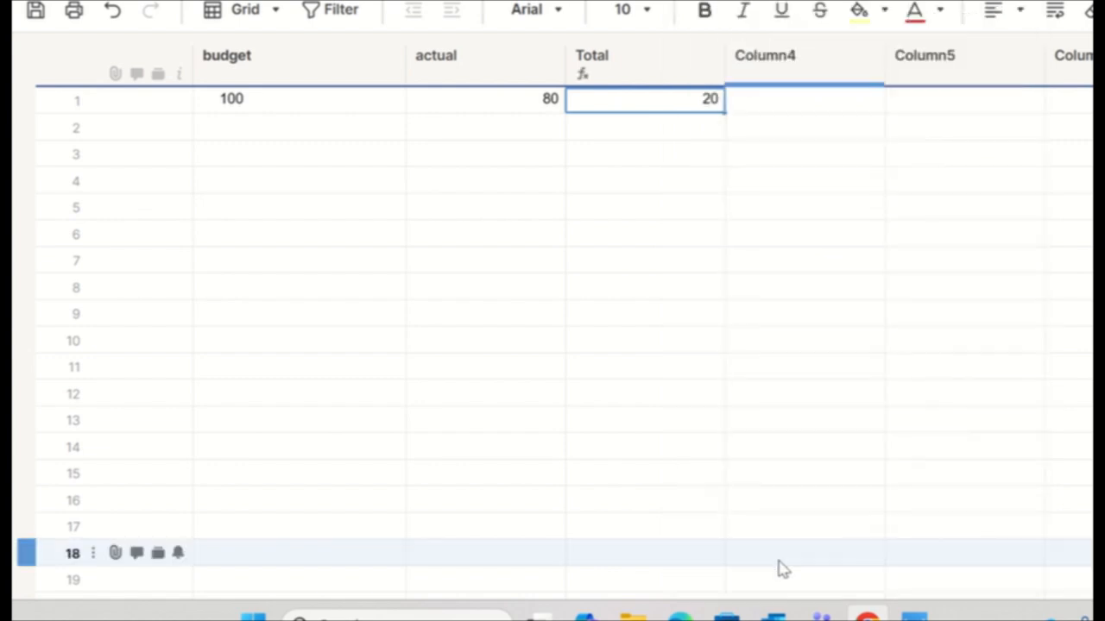
Step: Fill row 2 with budget 100 and actual 40, and row 3 with budget 12 and actual 12
left_click(283, 129)
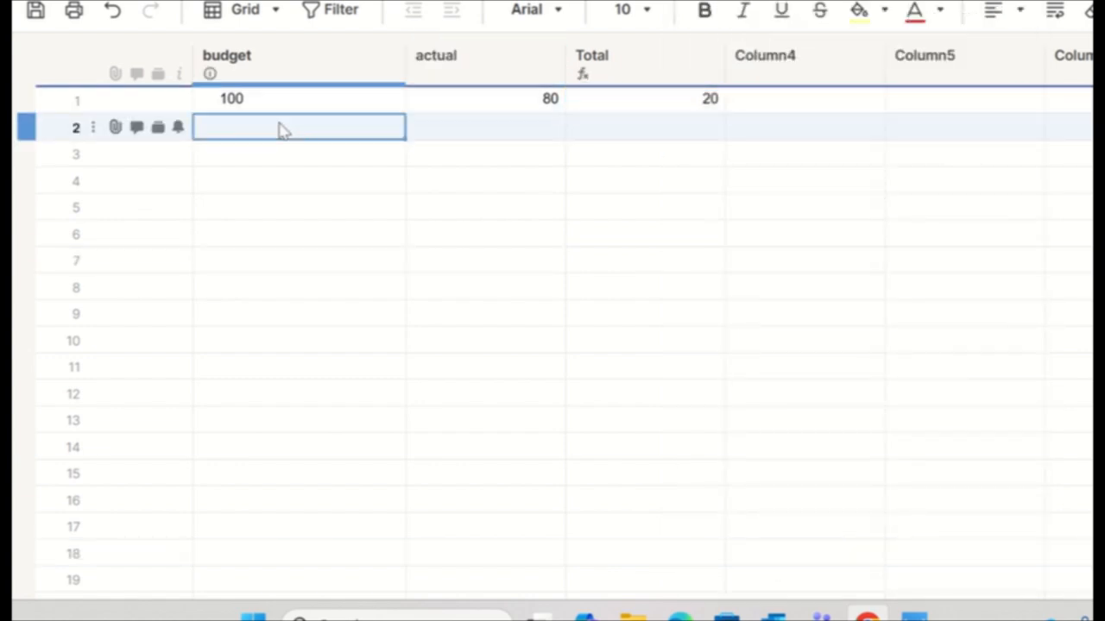
type("100")
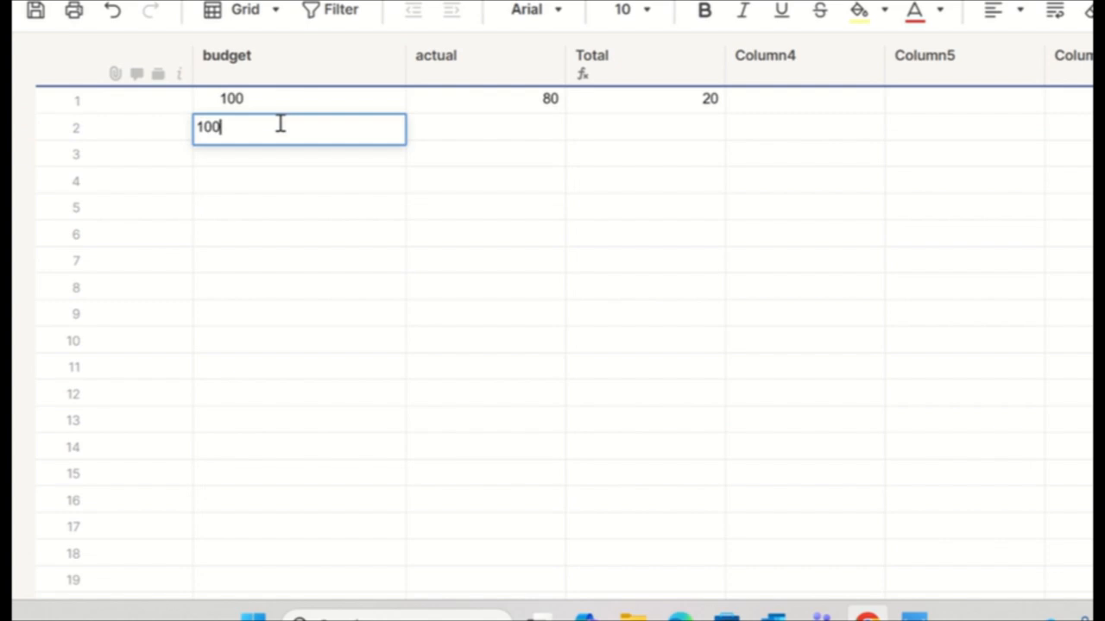
key("Tab")
type("40")
key("Tab")
key("Down")
key("Left")
key("Left")
type("12")
key("Tab")
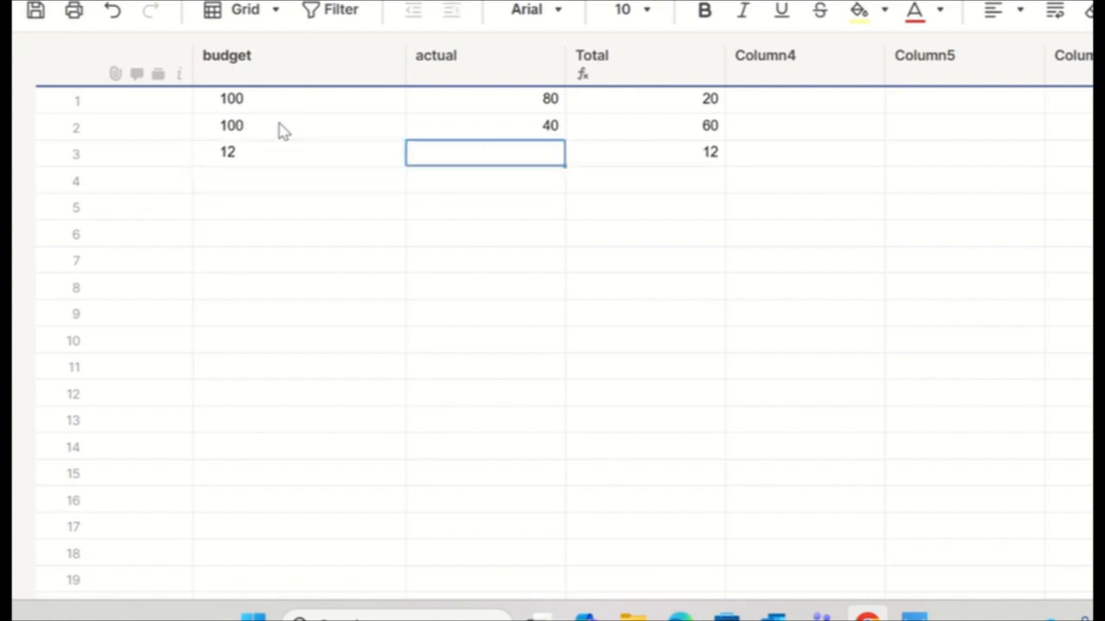
type("12")
key("Tab")
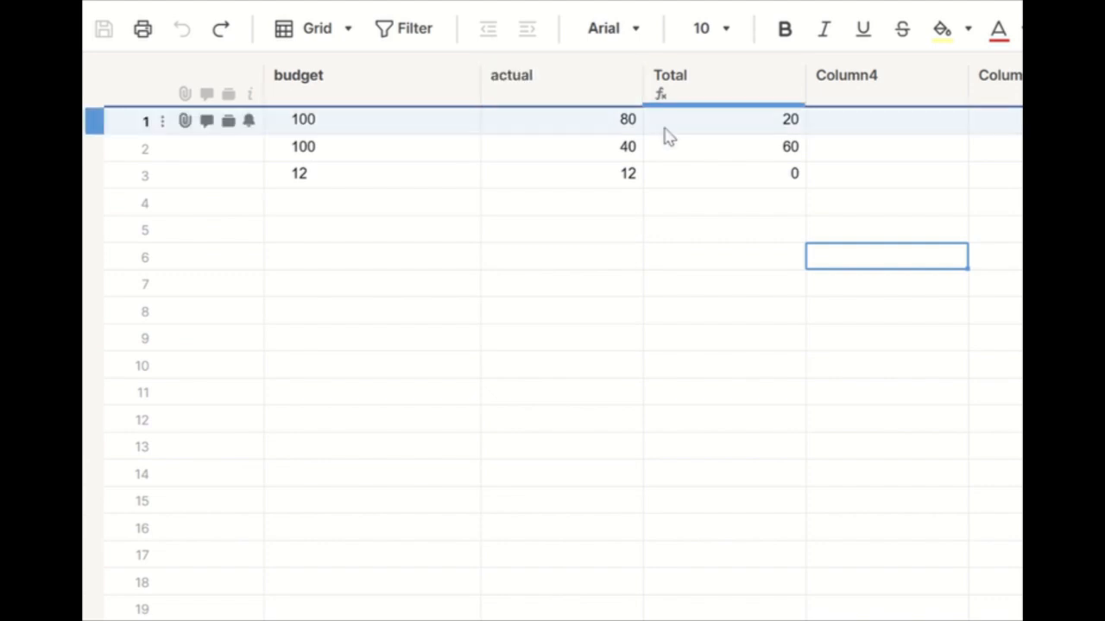
Step: Convert the Total column formula back into a cell formula from row 3
left_click(681, 176)
right_click(682, 176)
scroll(801, 457, "down", 2)
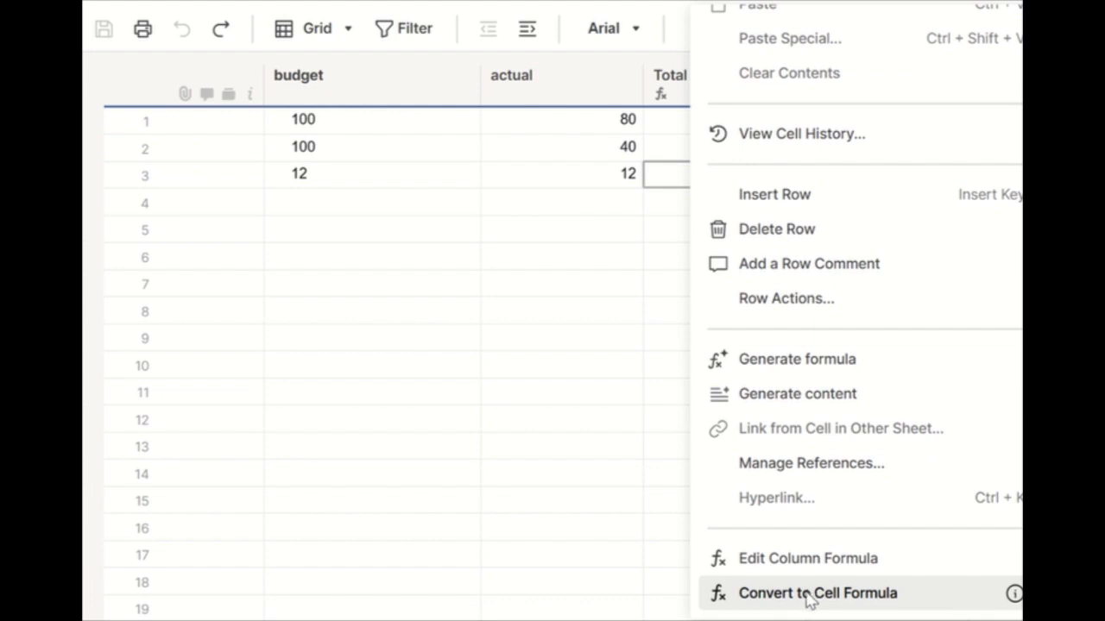
left_click(807, 596)
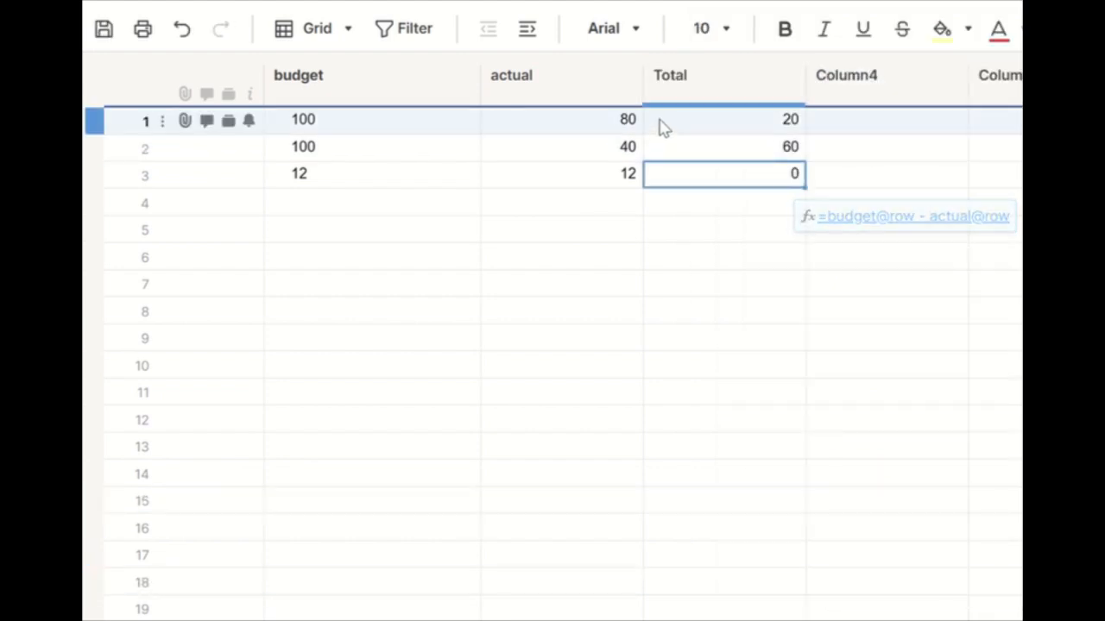
left_click(744, 130)
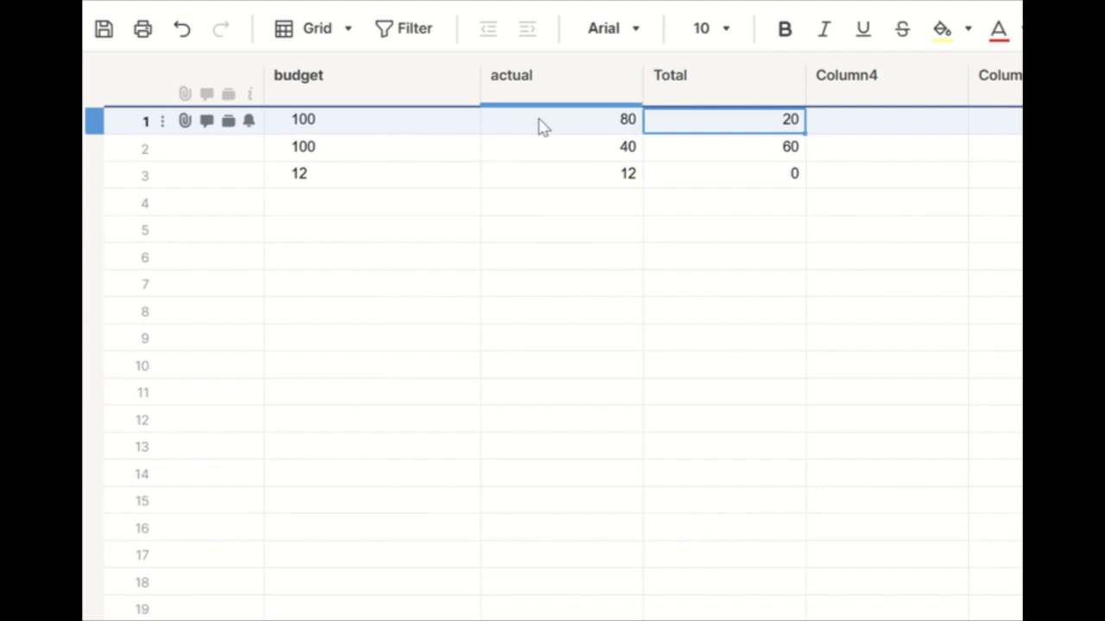
left_click(382, 102)
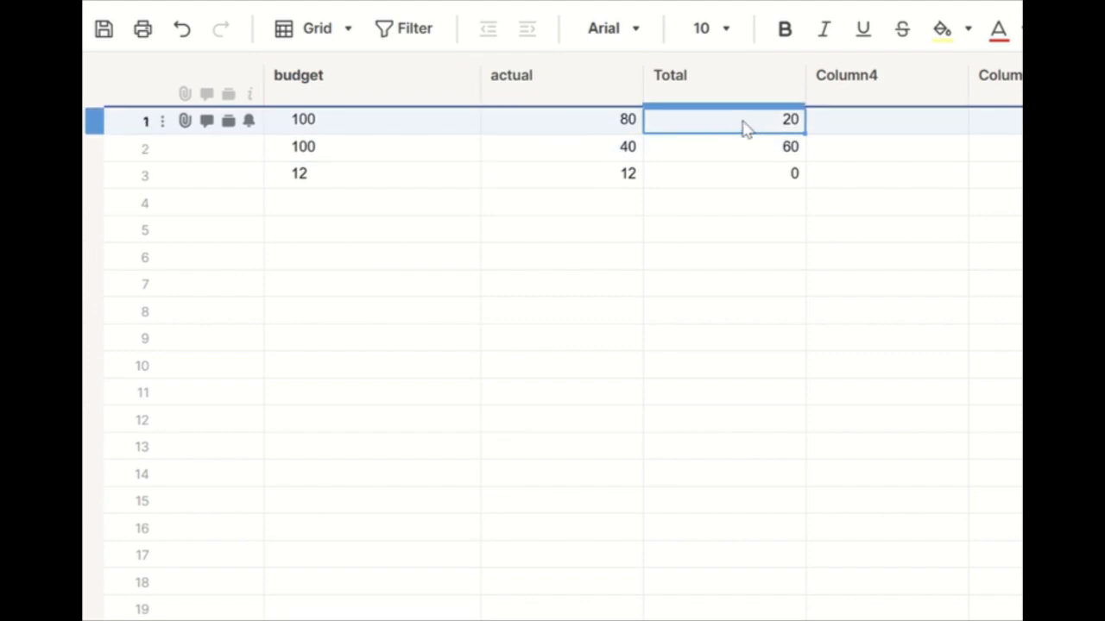
Step: Edit row 1's Total formula so it subtracts the fixed cell reference actual1 instead of actual@row
double_click(779, 122)
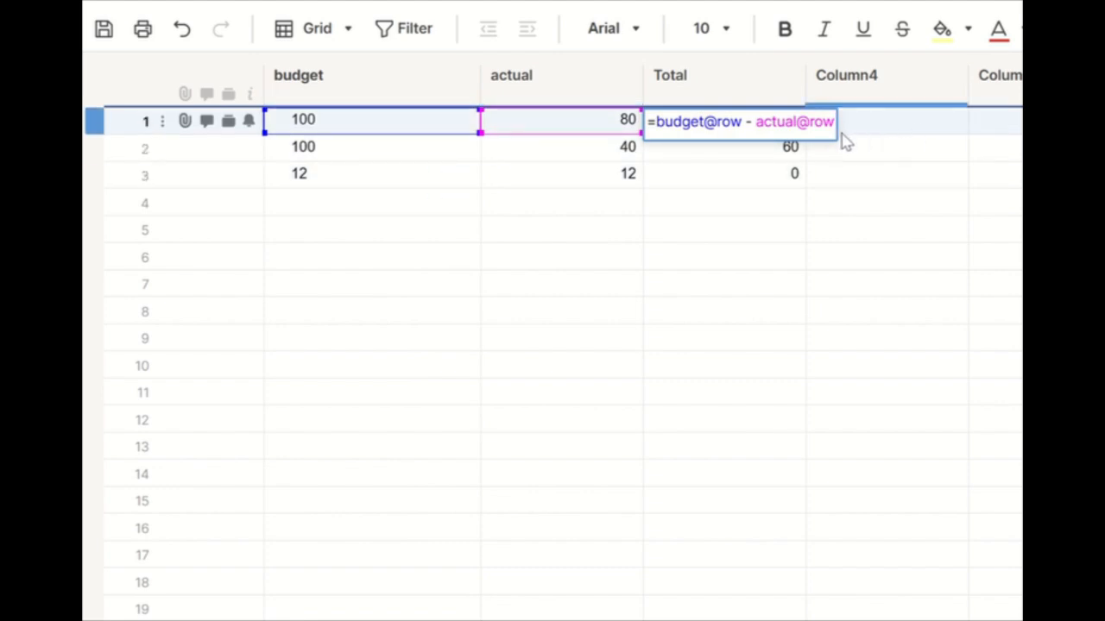
key("BackSpace")
key("BackSpace")
key("BackSpace")
key("BackSpace")
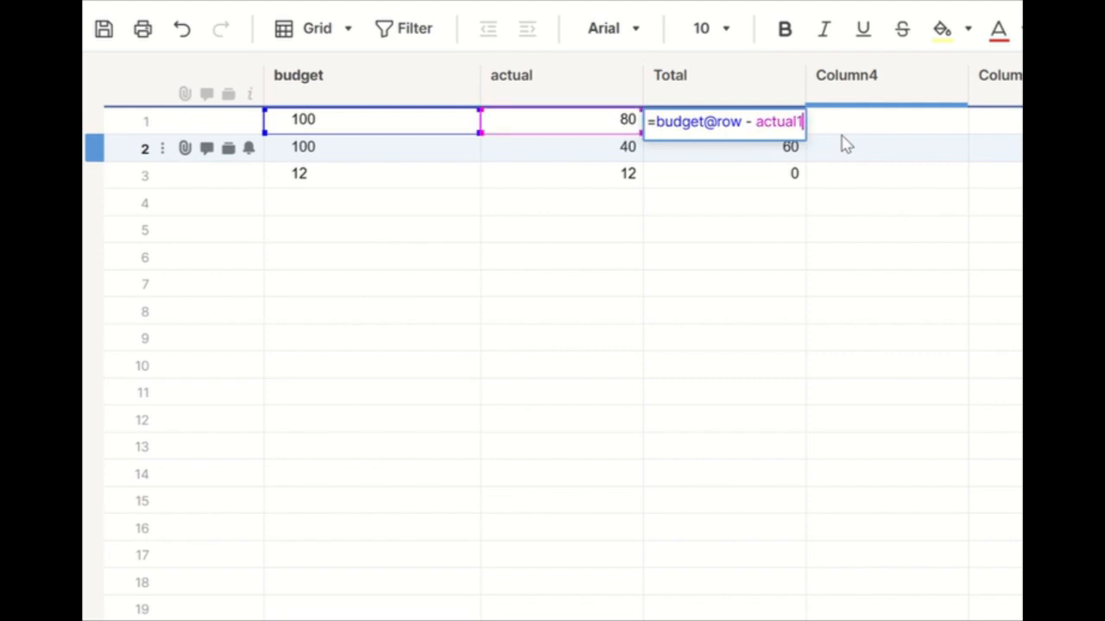
key("Return")
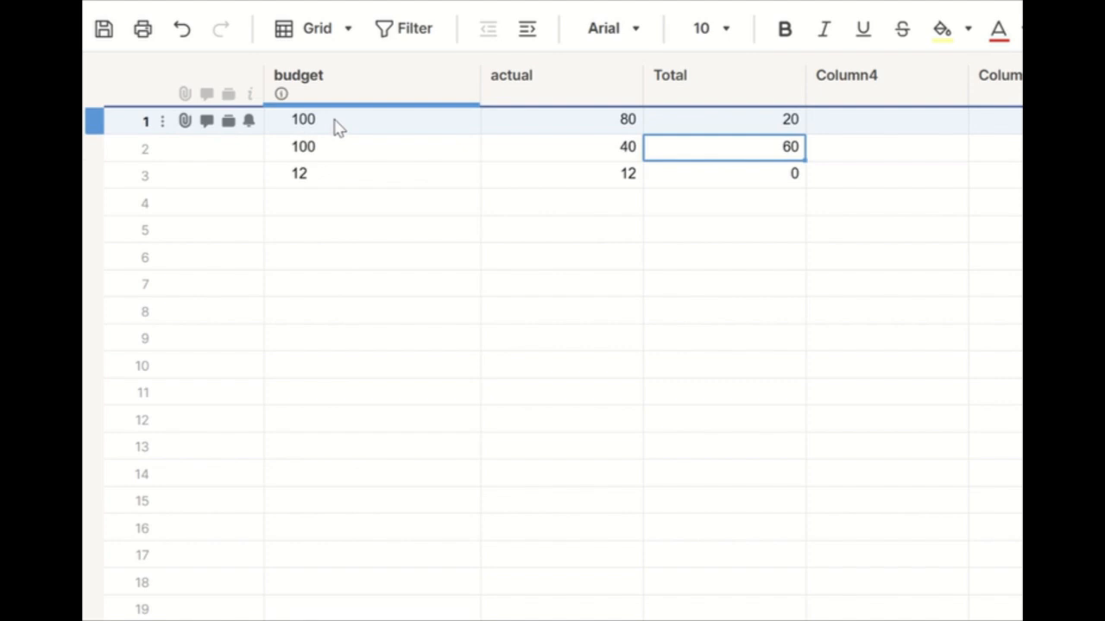
Step: Fill the row 1 Total formula down into rows 2 and 3
left_click(678, 126)
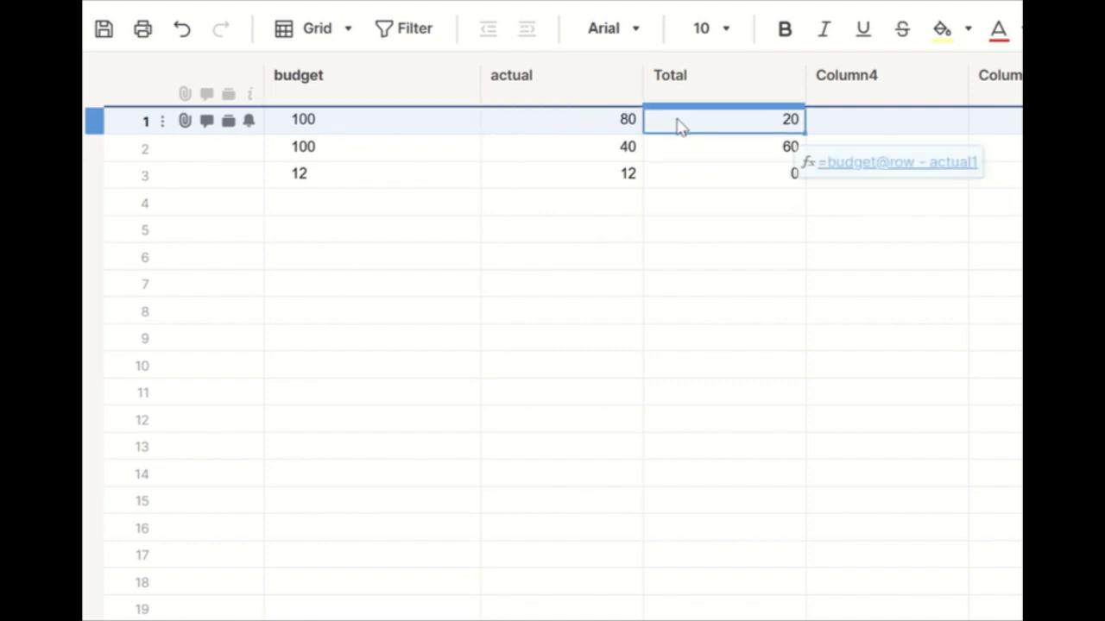
left_click(805, 136)
left_click(787, 128)
double_click(784, 133)
left_click(855, 173)
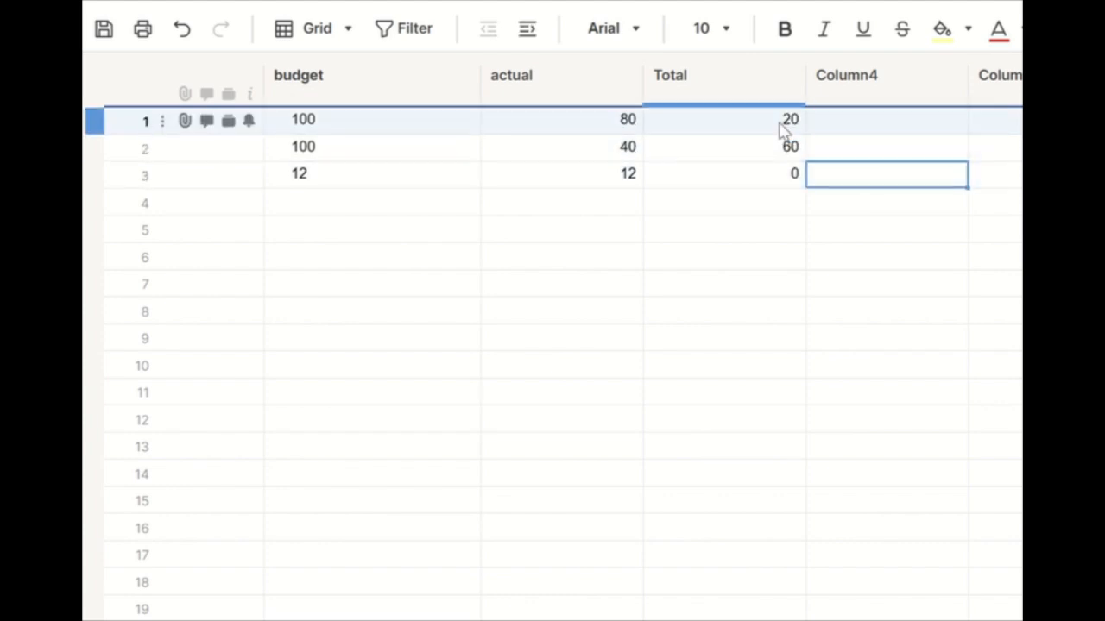
left_click(781, 129)
left_click_drag(803, 133, 804, 181)
Step: Inspect the filled Total formulas in rows 2 and 3
left_click(792, 153)
double_click(789, 148)
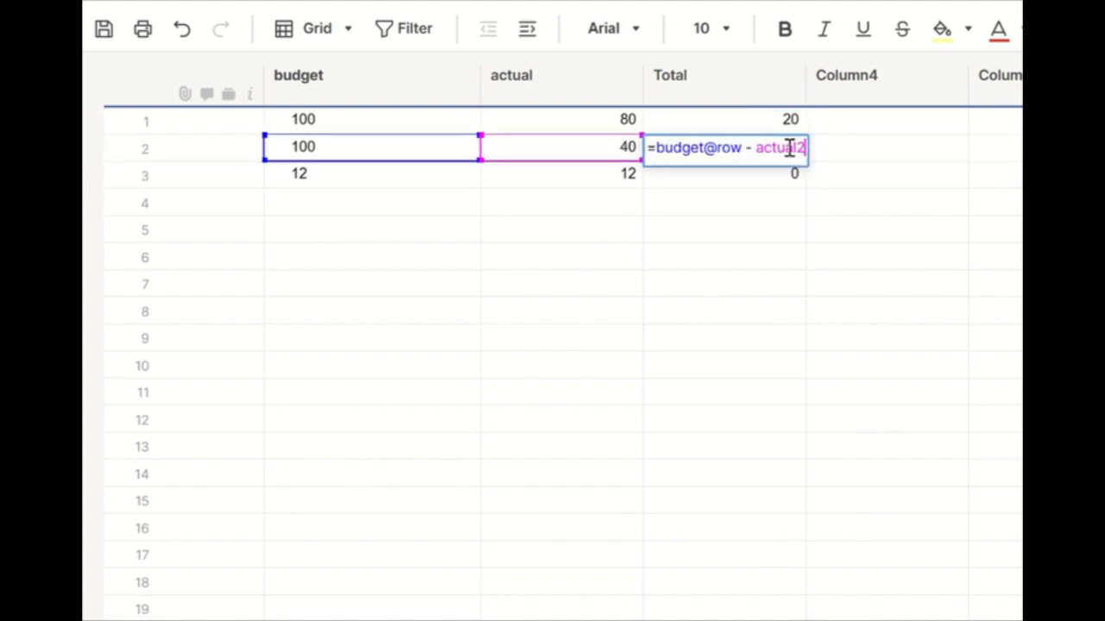
double_click(781, 176)
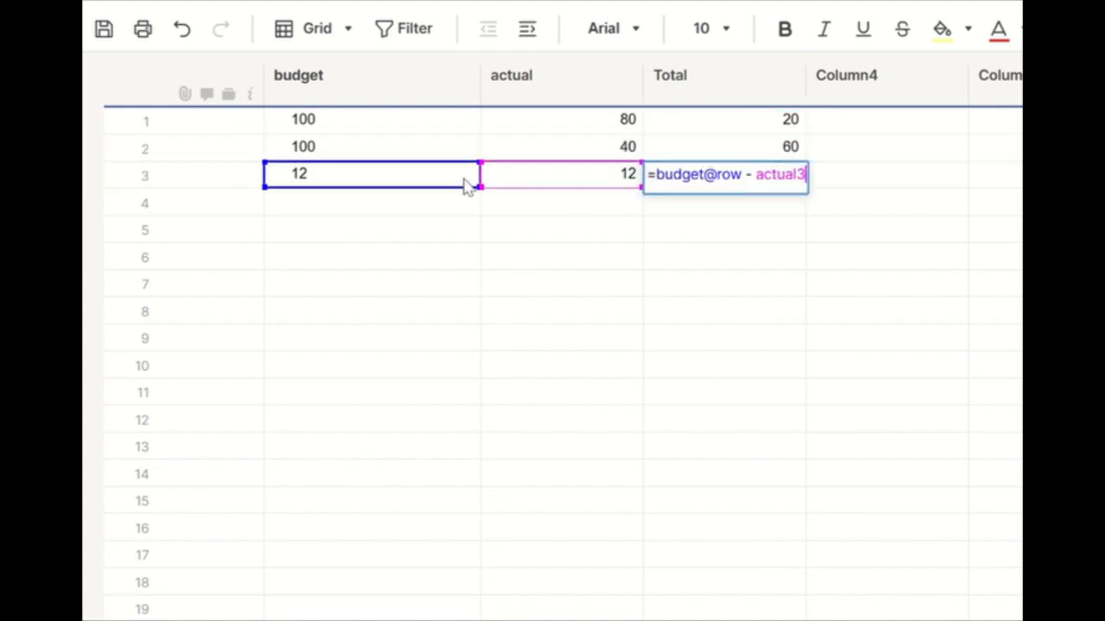
left_click(854, 162)
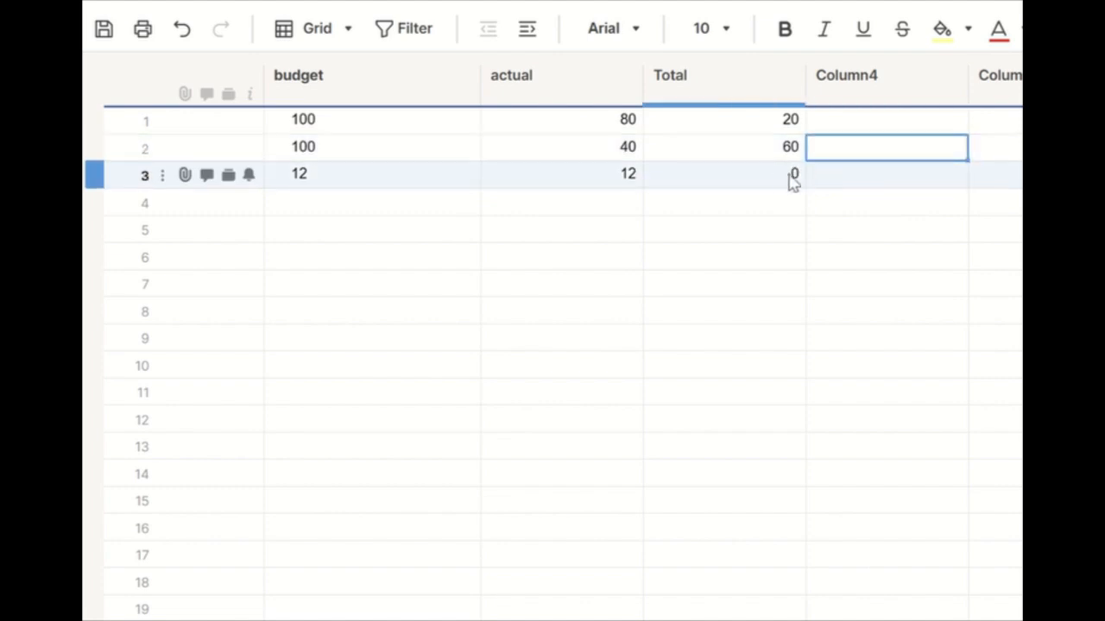
Step: Copy row 1's Total formula =budget@row - actual1 and paste it into the Total cells of rows 2 and 3
left_click(770, 123)
double_click(773, 123)
key("ctrl+c")
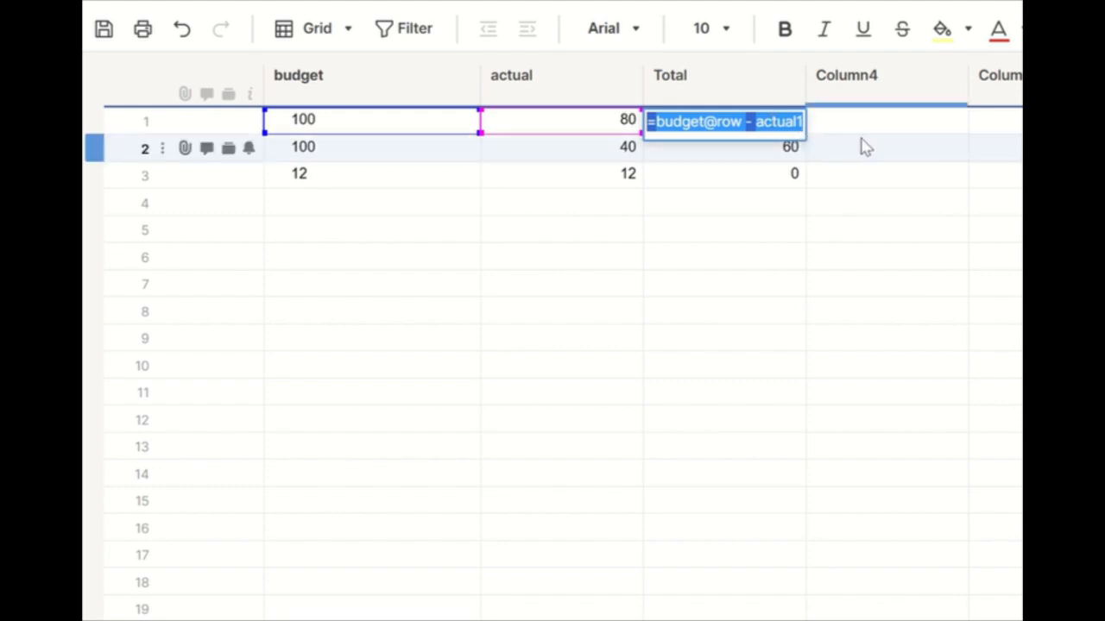
left_click(858, 146)
double_click(765, 154)
triple_click(764, 154)
key("ctrl+v")
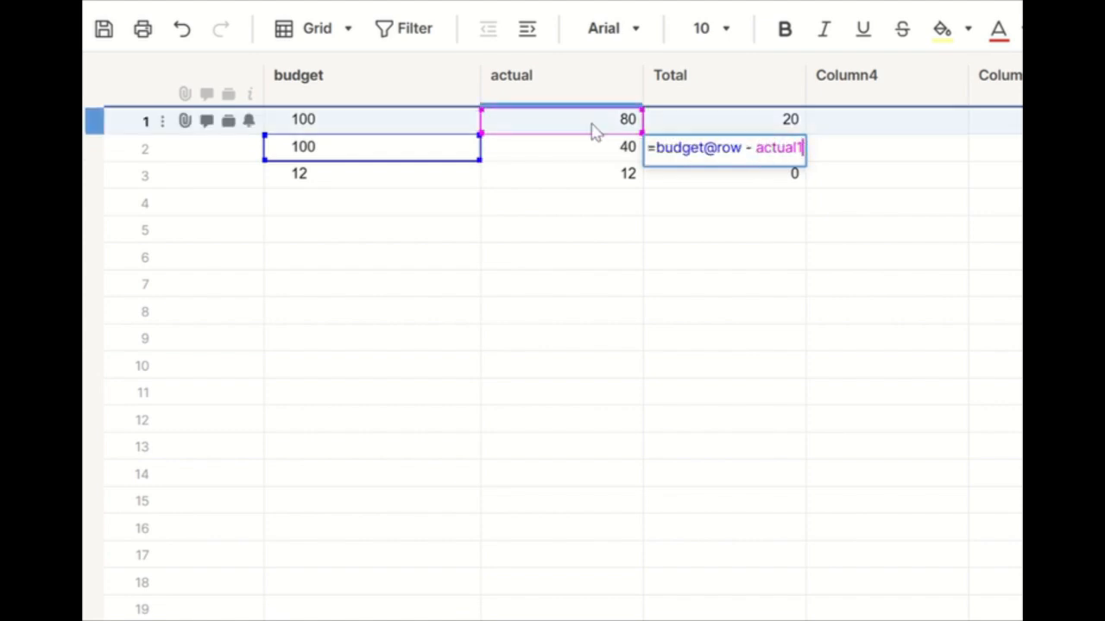
double_click(719, 177)
triple_click(719, 177)
key("ctrl+v")
left_click(846, 178)
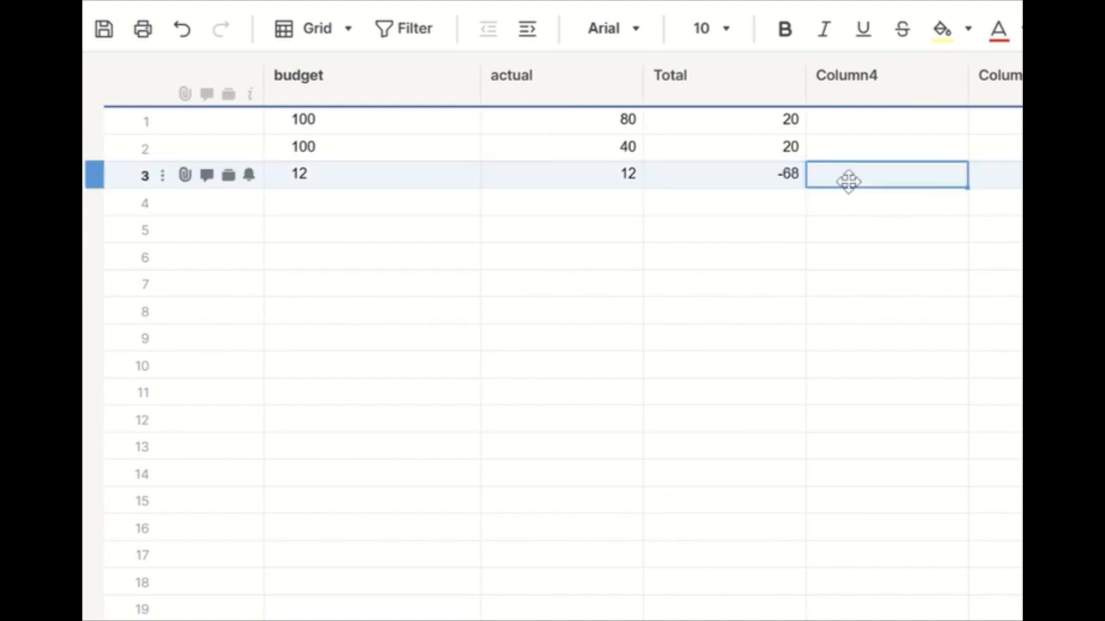
left_click(608, 125)
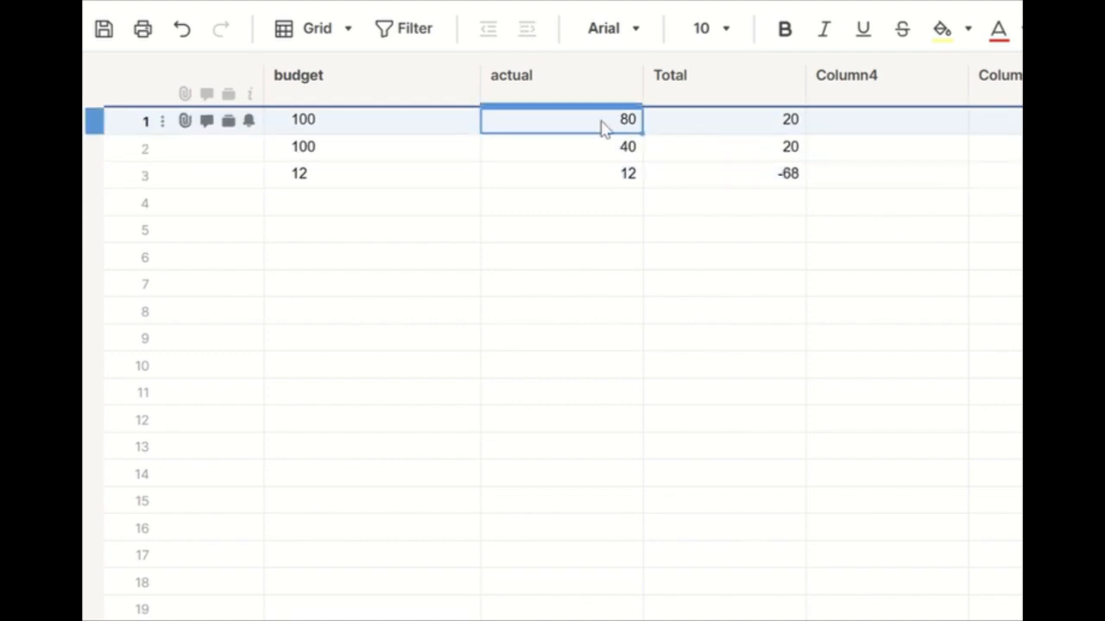
left_click(411, 151)
left_click(565, 129)
left_click(387, 166)
left_click(585, 113)
Step: Enter a formula in Column4's row 1 cell referencing the Total cell of the same row, =Total@row
left_click(770, 181)
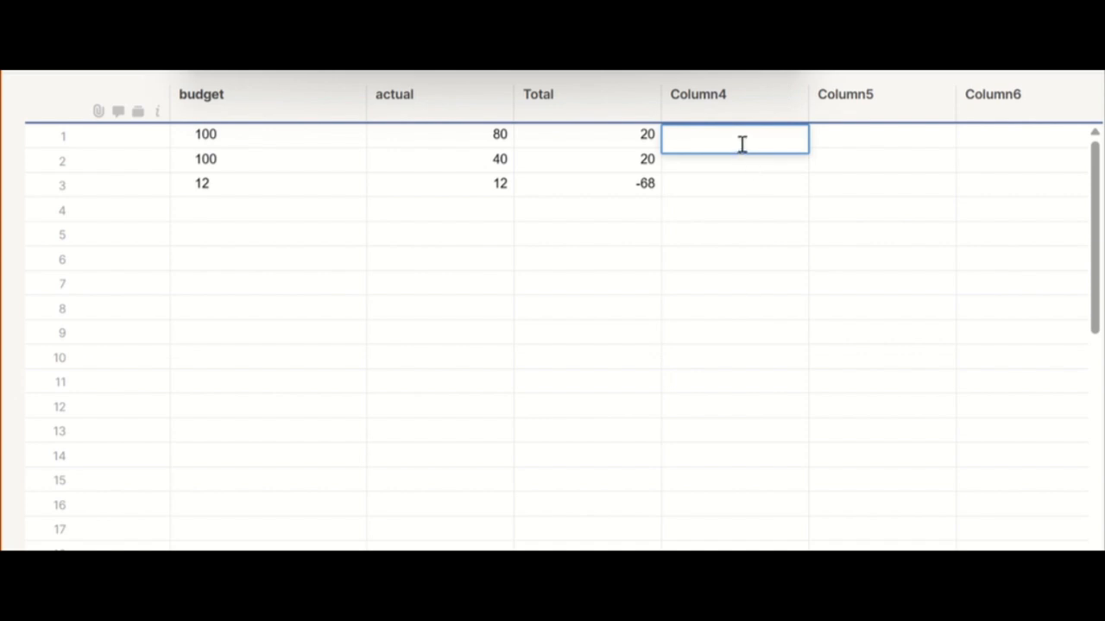
type("=")
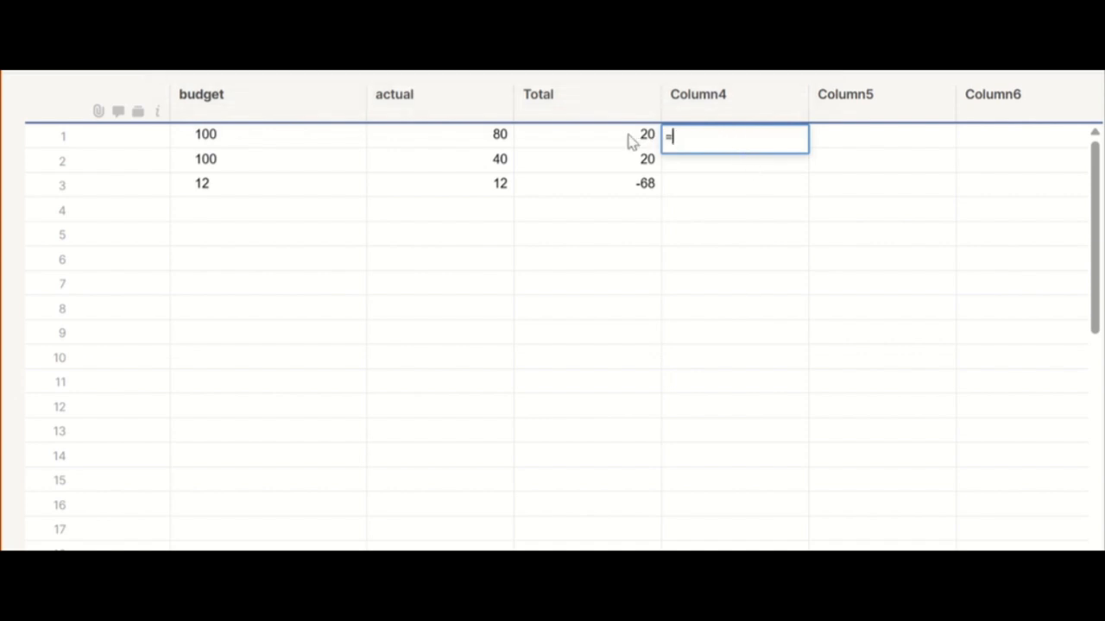
left_click(633, 142)
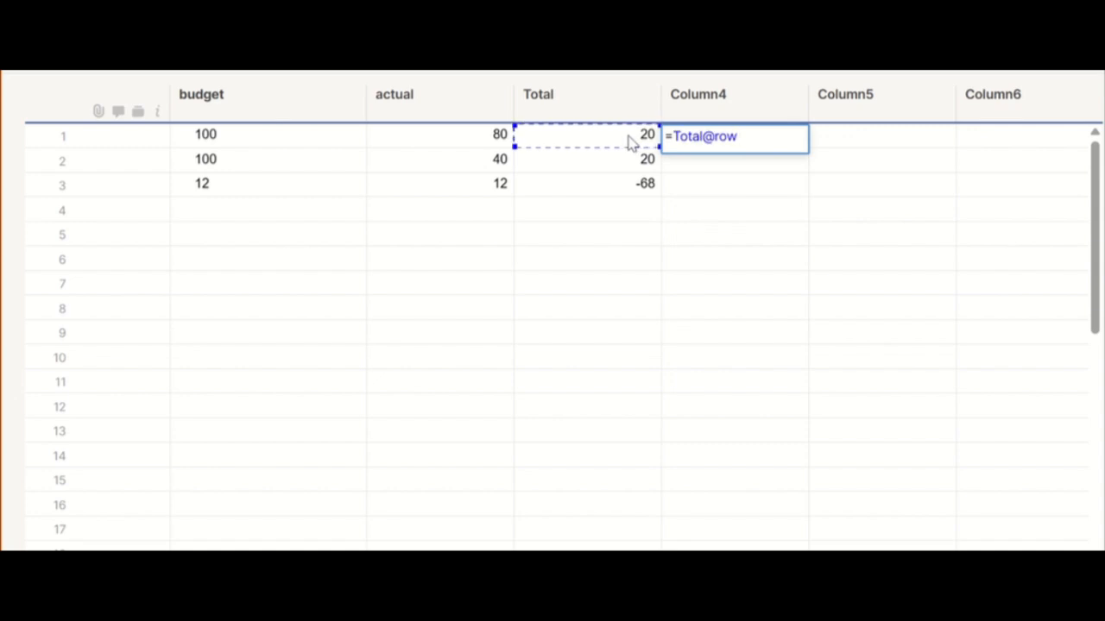
key("Return")
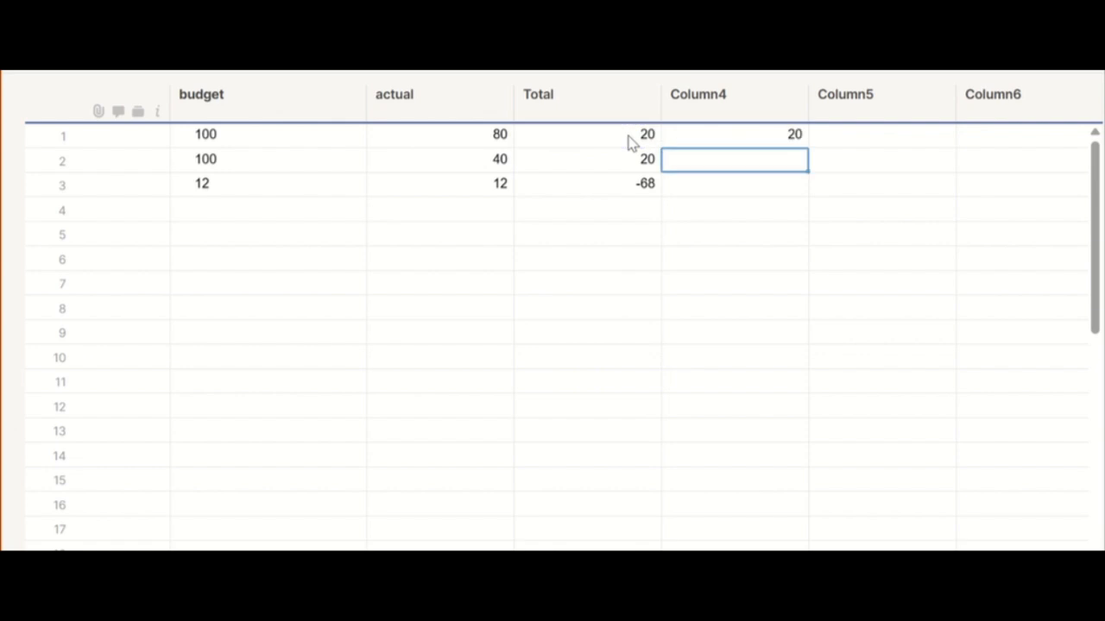
Step: Convert Column4's formula into a column formula applied to every row
right_click(709, 132)
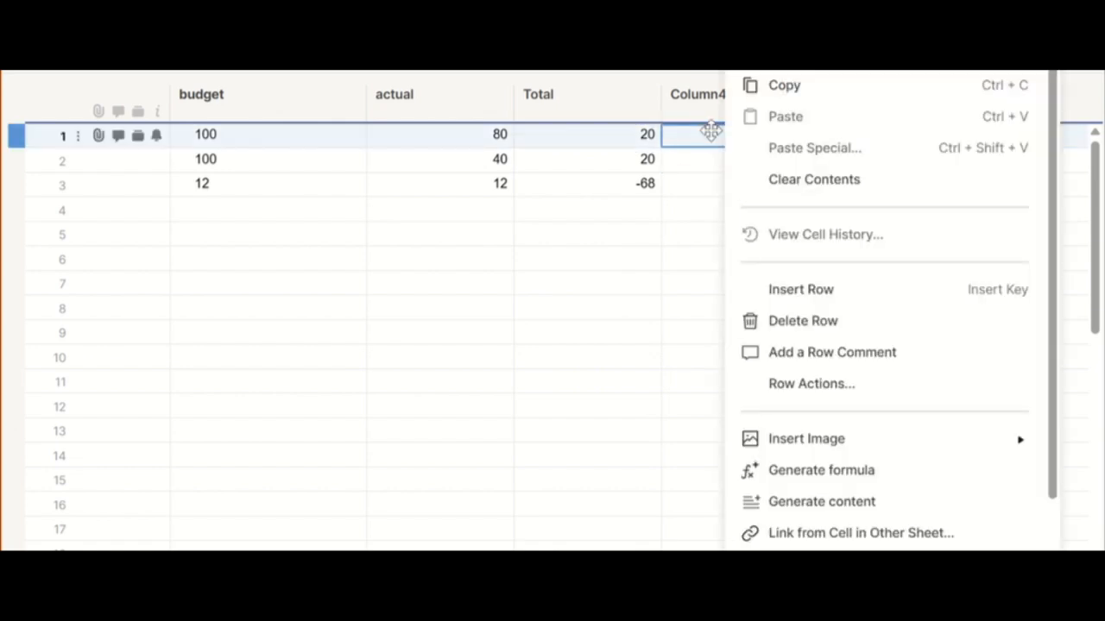
scroll(863, 339, "down", 1)
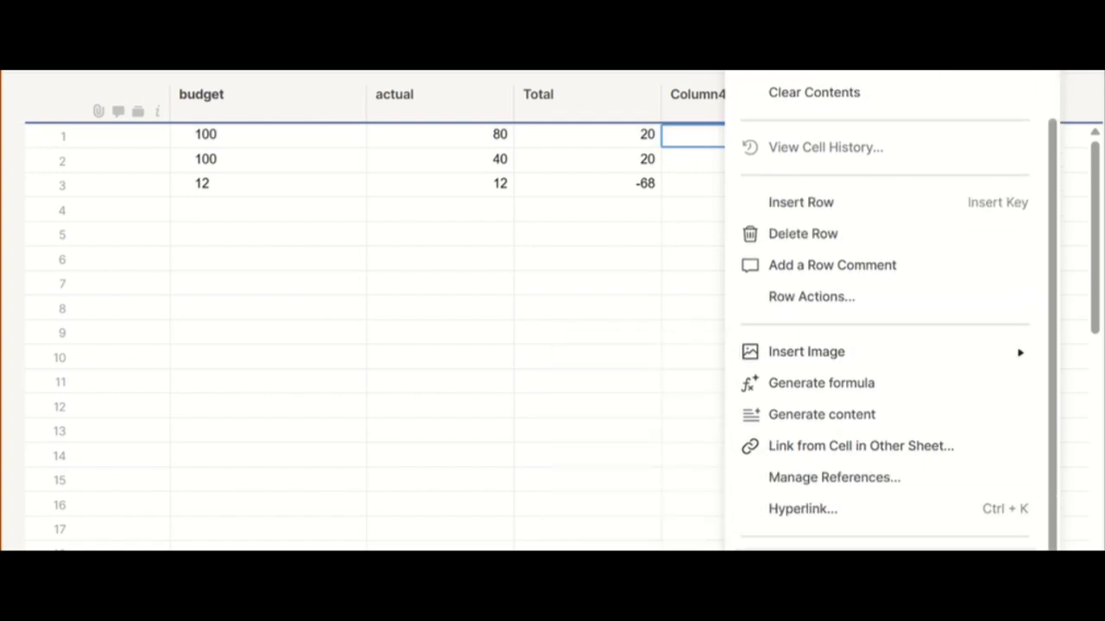
left_click(850, 561)
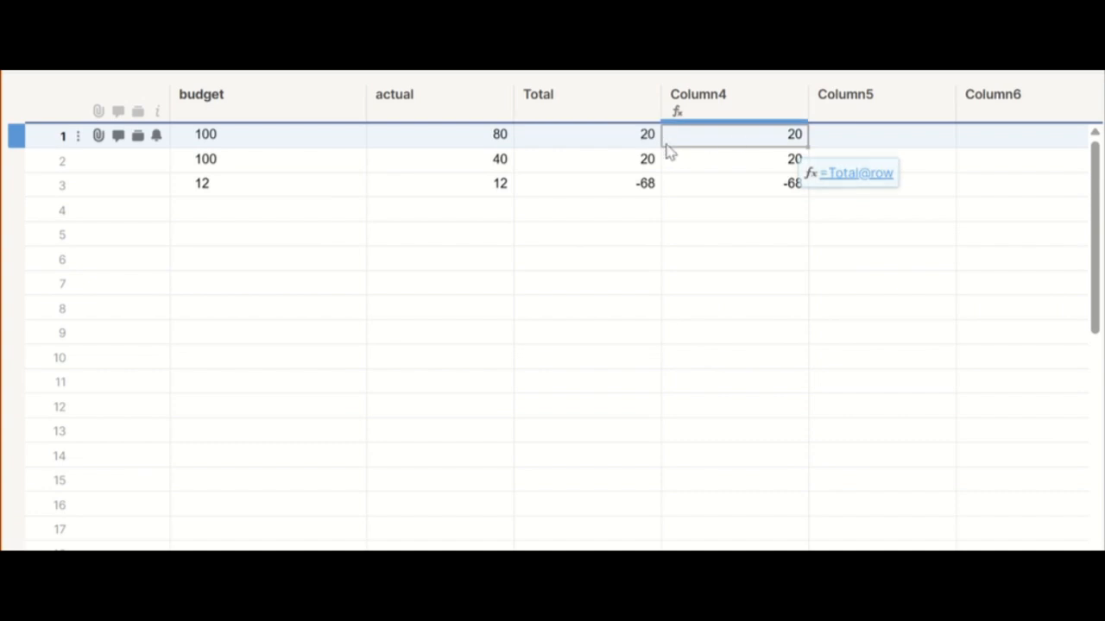
Step: Enter a formula in Column5's row 1 cell referencing the fixed cell Total1
left_click(893, 127)
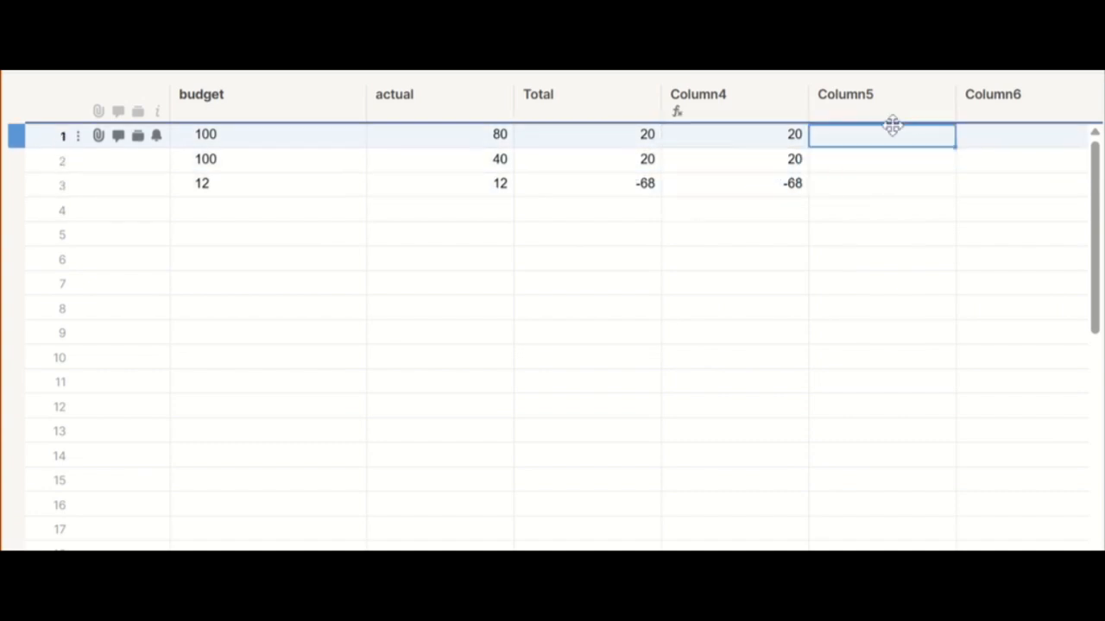
type("=")
left_click(594, 131)
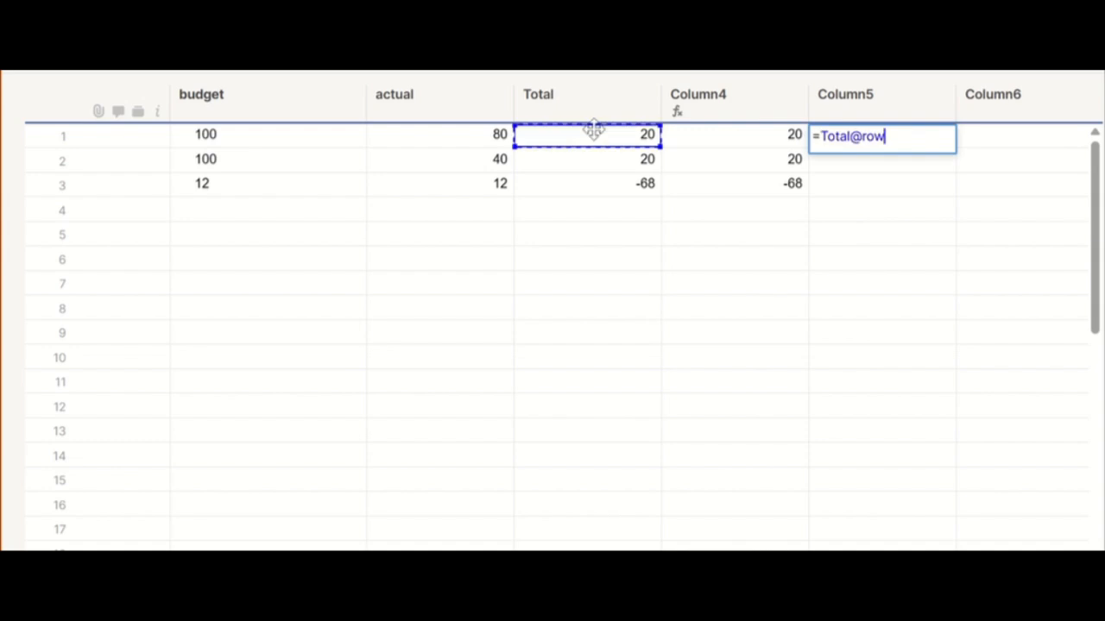
key("BackSpace")
key("BackSpace")
key("BackSpace")
key("BackSpace")
type("1")
key("Return")
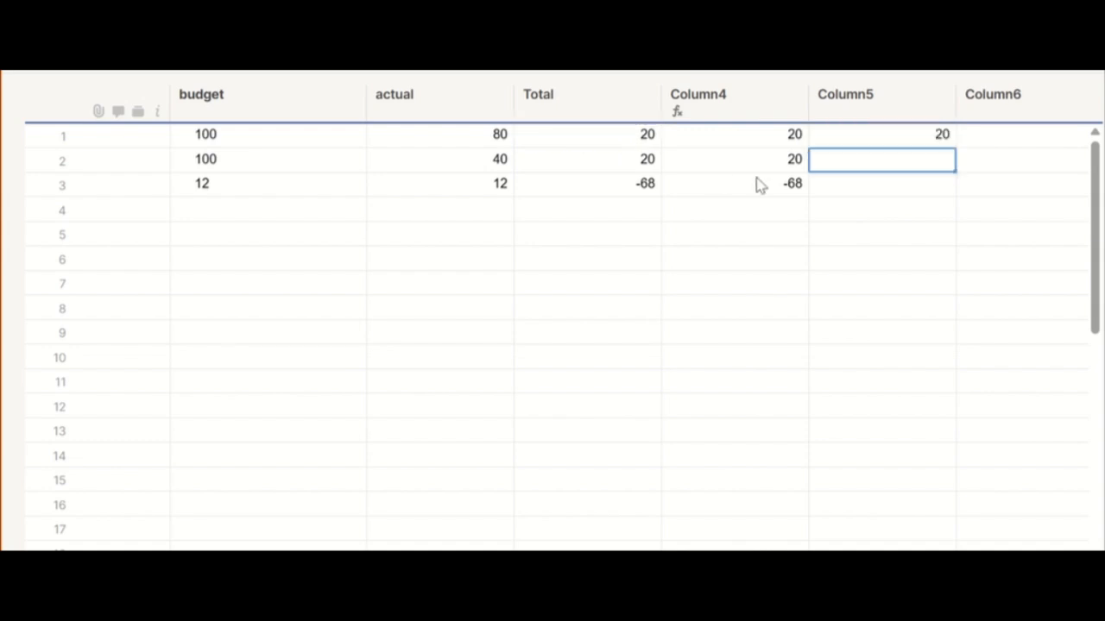
Step: Try to convert Column5's =Total1 formula into a column formula, then dismiss the dialog
right_click(882, 140)
scroll(929, 500, "down", 1)
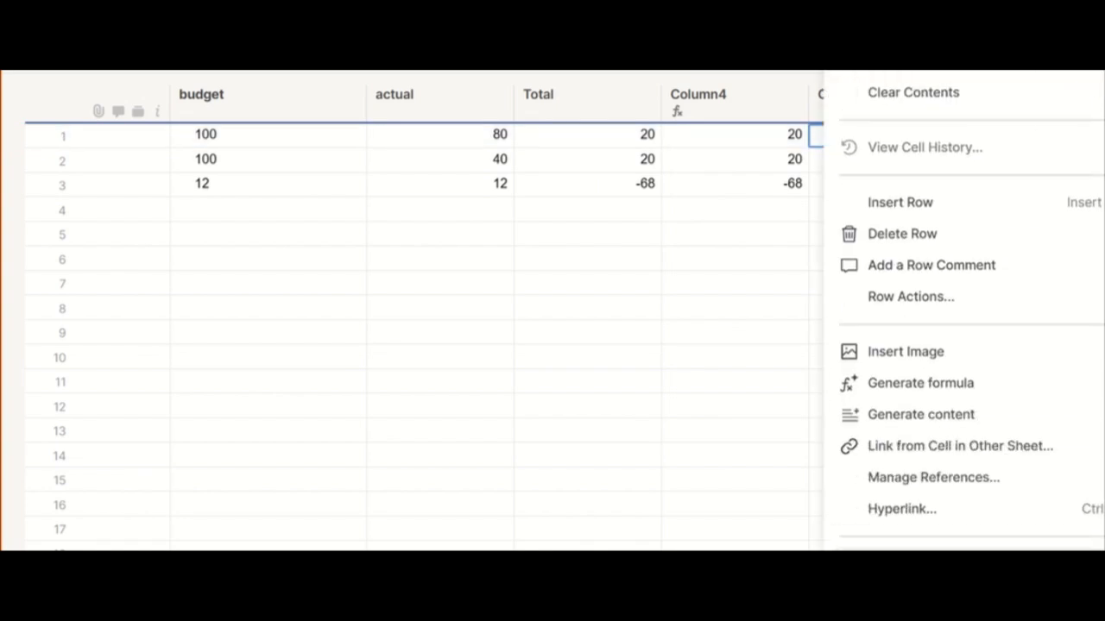
left_click(929, 563)
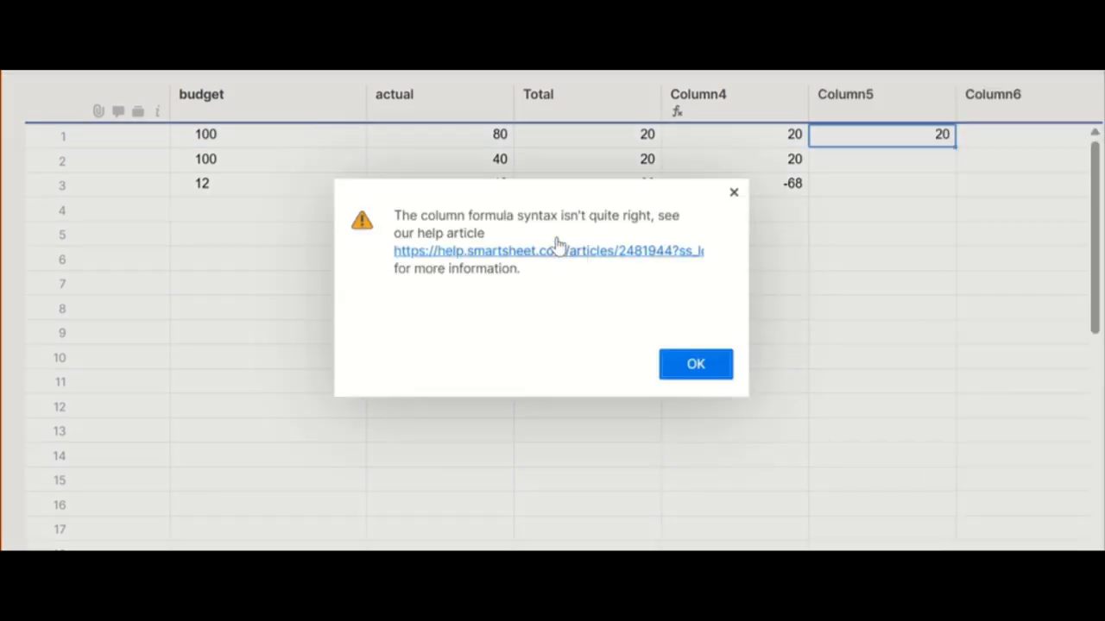
left_click(733, 192)
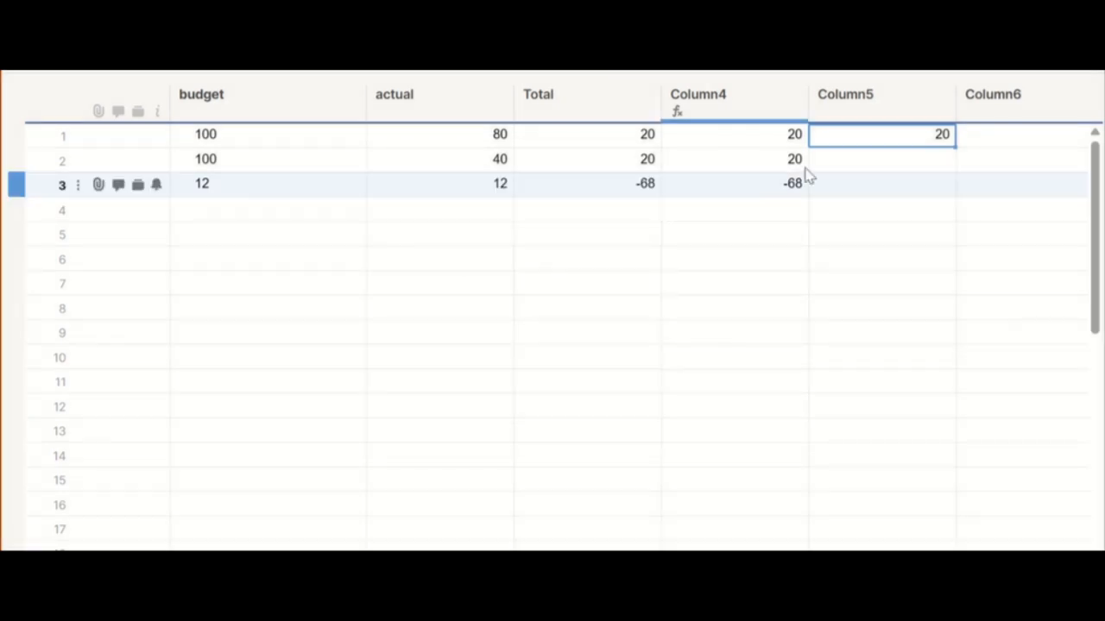
Step: Copy Column5's row 1 formula and paste it into Column5's cells in rows 2 and 3
left_click(869, 160)
left_click(871, 138)
key("ctrl+c")
left_click(875, 159)
key("ctrl+v")
left_click(873, 182)
key("ctrl+v")
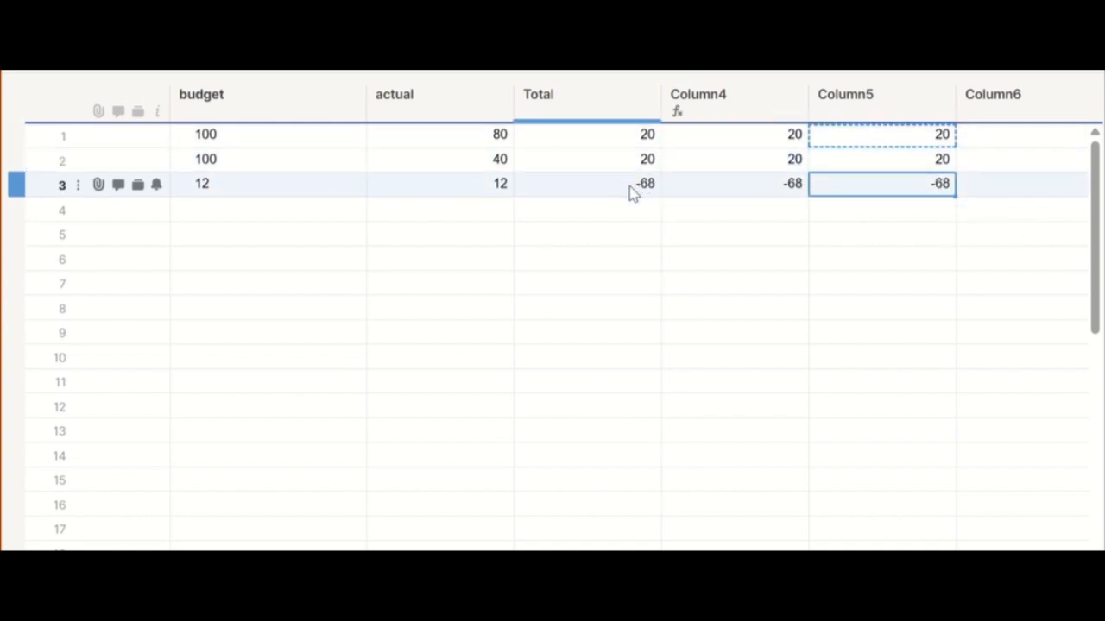
Step: Inspect the formulas in Column5's cells for rows 1 to 3
left_click(879, 166)
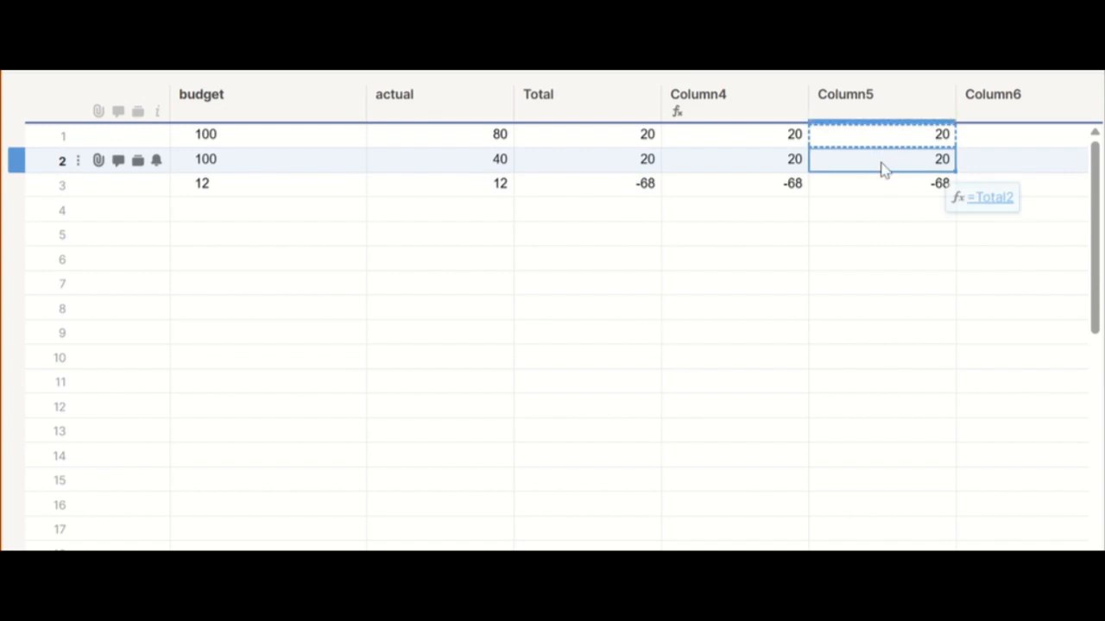
left_click(885, 182)
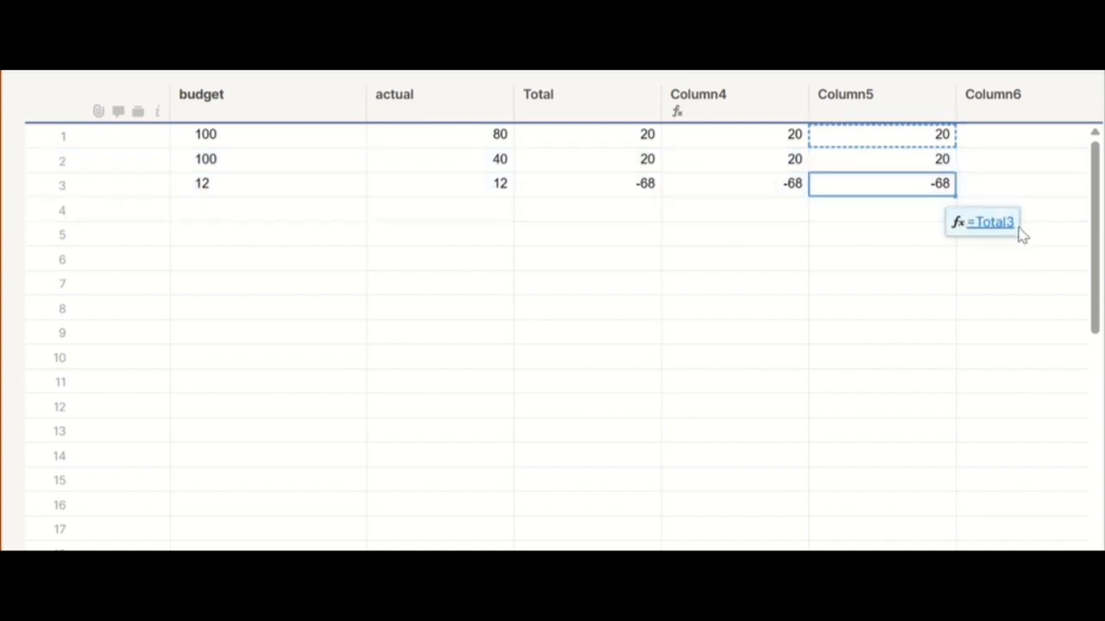
left_click(904, 155)
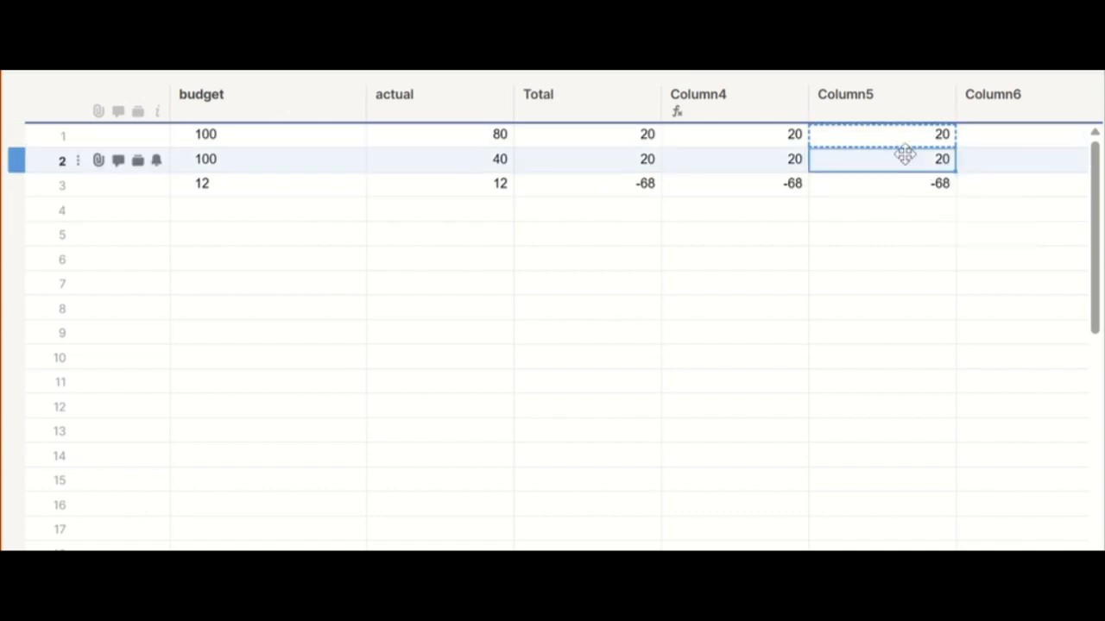
left_click(925, 141)
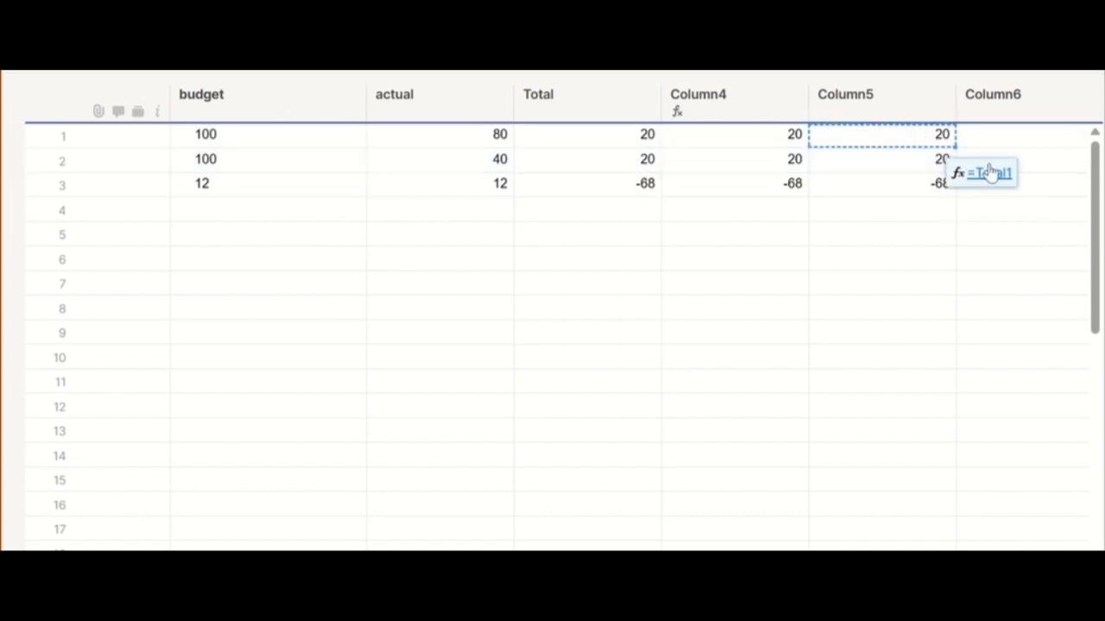